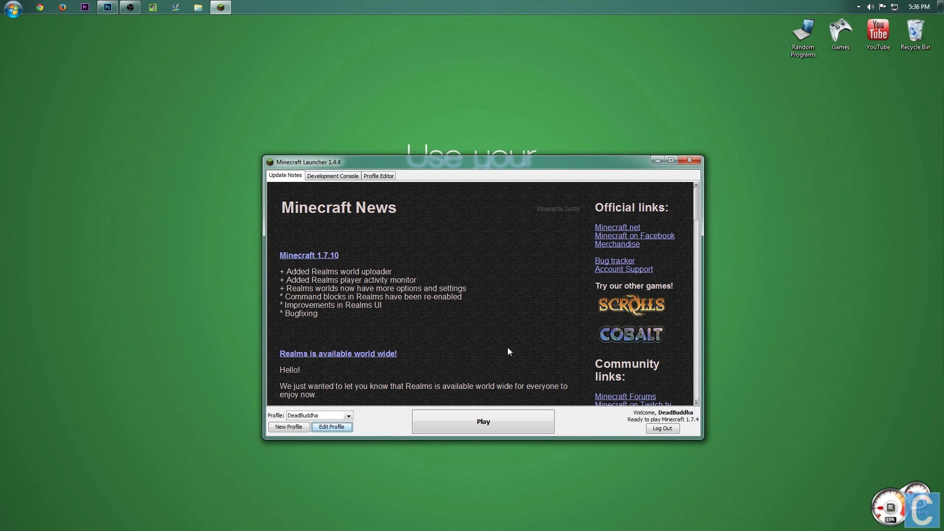
Open the current launcher profile for editing and go to its JVM arguments.
left_click(327, 428)
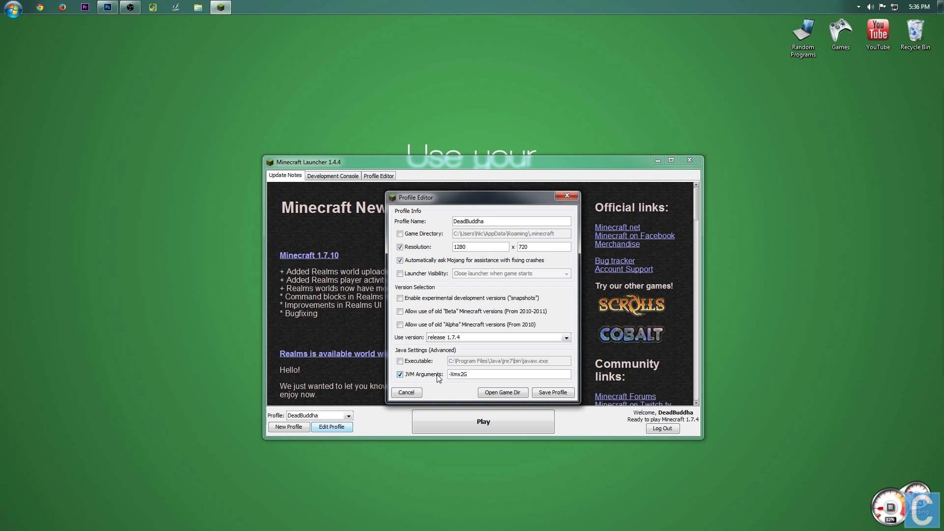
left_click(475, 378)
left_click(480, 374)
Check the computer's installed memory in the Windows system information, then return to the profile editor.
left_click(14, 8)
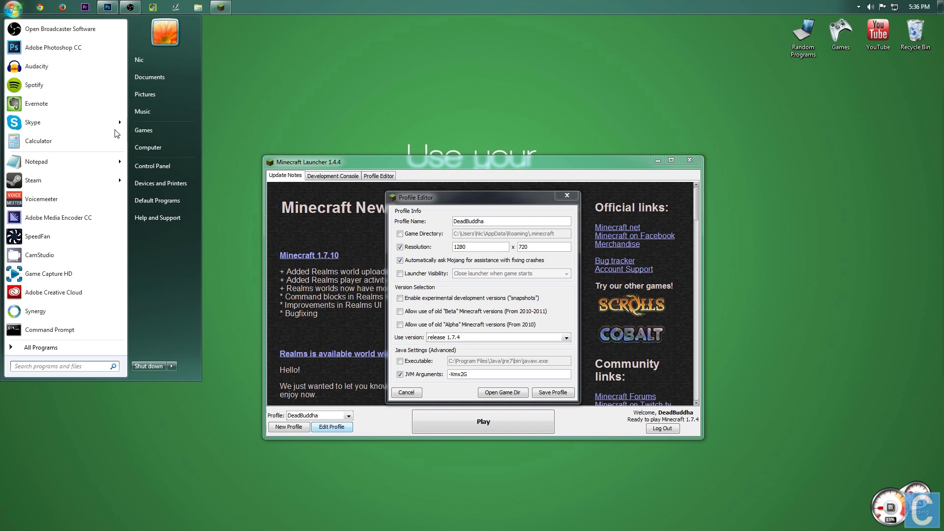
left_click(156, 166)
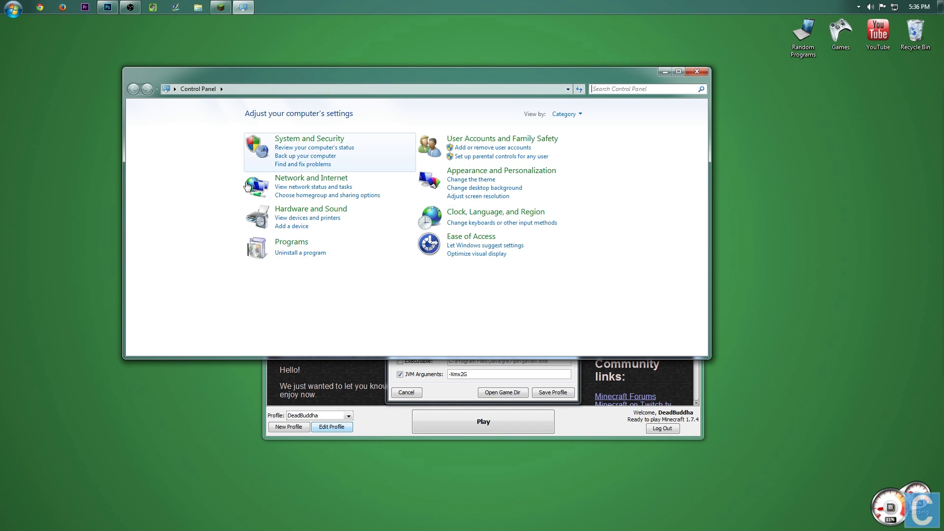
left_click(280, 139)
left_click(262, 172)
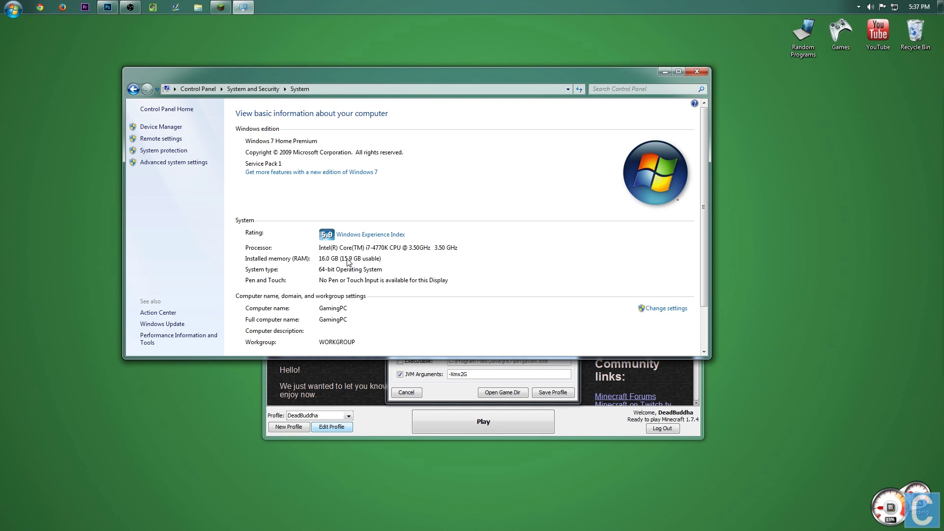
left_click(698, 74)
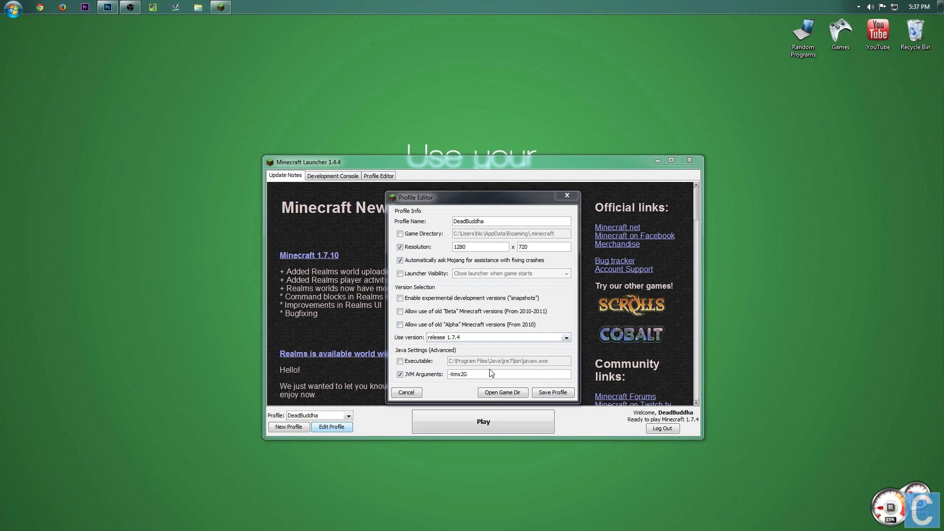
Set the profile's JVM arguments to -Xmx2G and save the profile.
left_click(486, 374)
triple_click(476, 374)
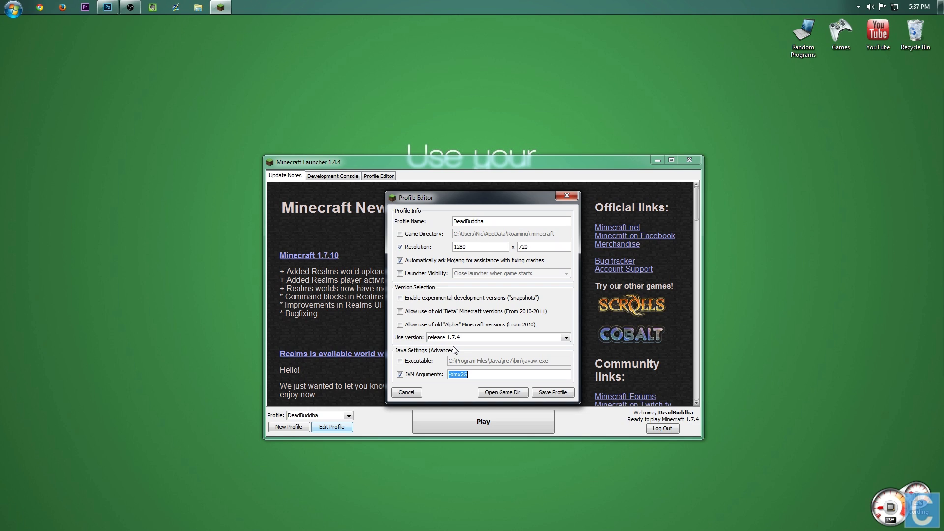
left_click(482, 377)
key("BackSpace")
type("1.5")
key("BackSpace")
key("BackSpace")
key("BackSpace")
type("2")
left_click(559, 394)
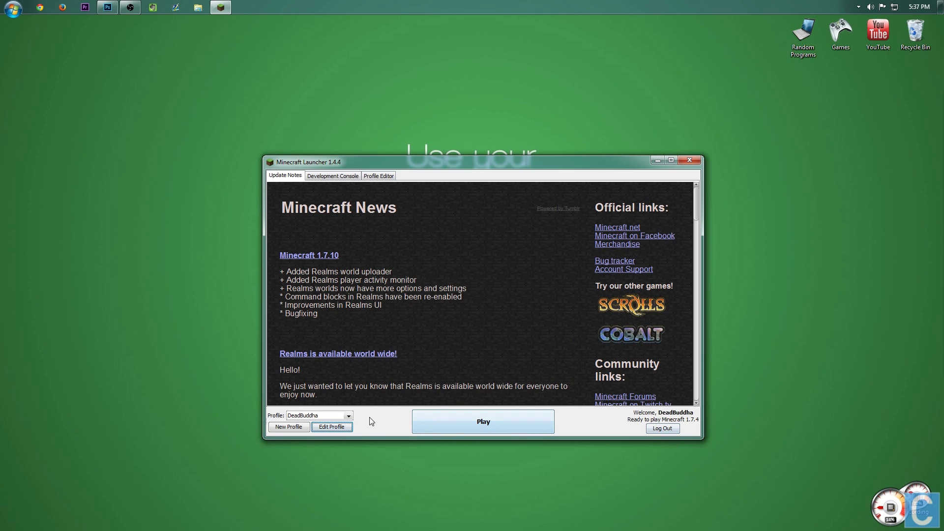
Switch the profile to version 1.7.10-OptiFine_HD_U_A2 and launch the game.
left_click(332, 427)
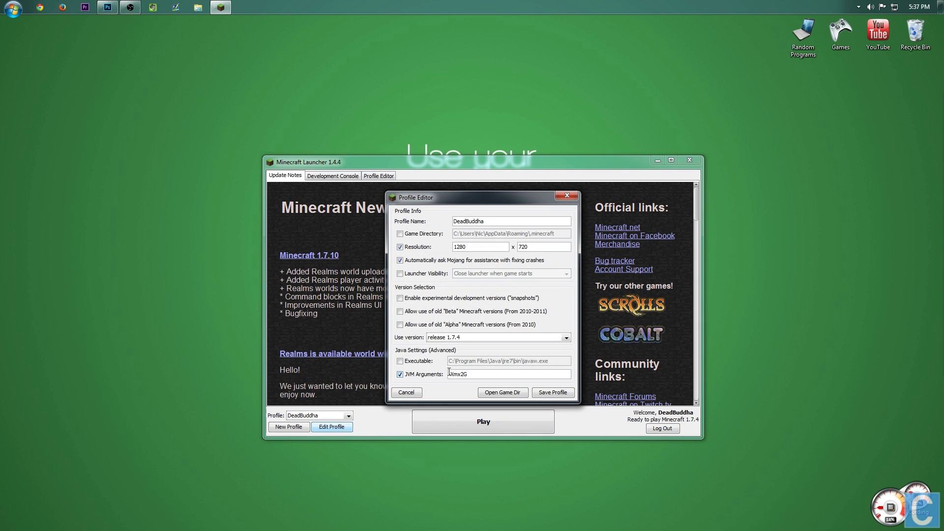
left_click(458, 338)
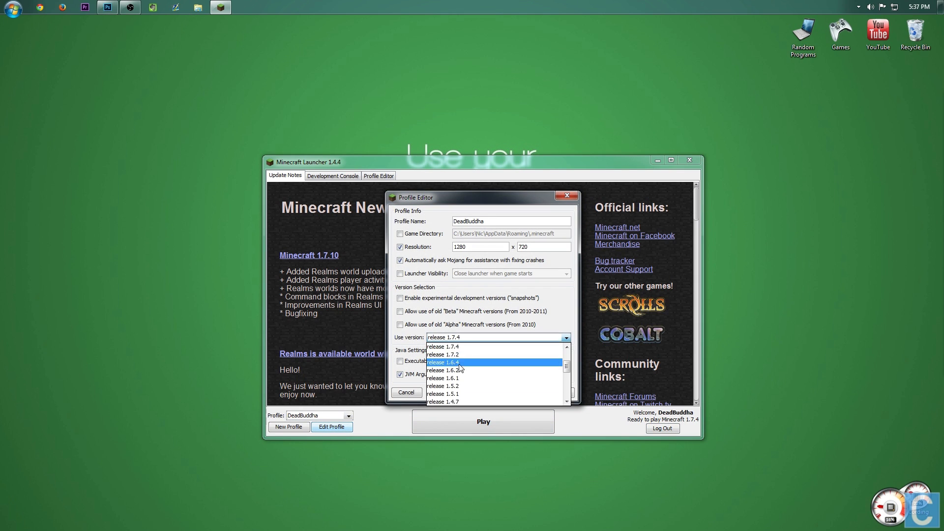
left_click(460, 362)
left_click(554, 394)
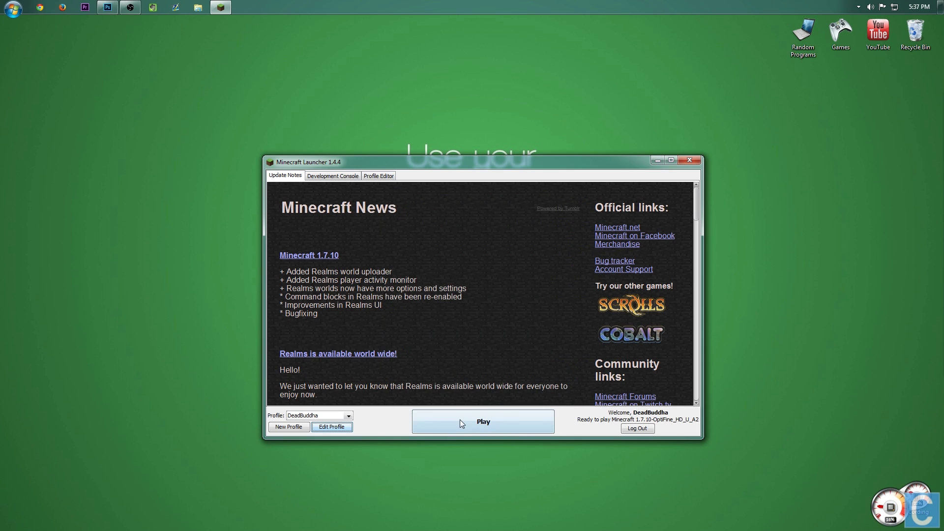
left_click(460, 422)
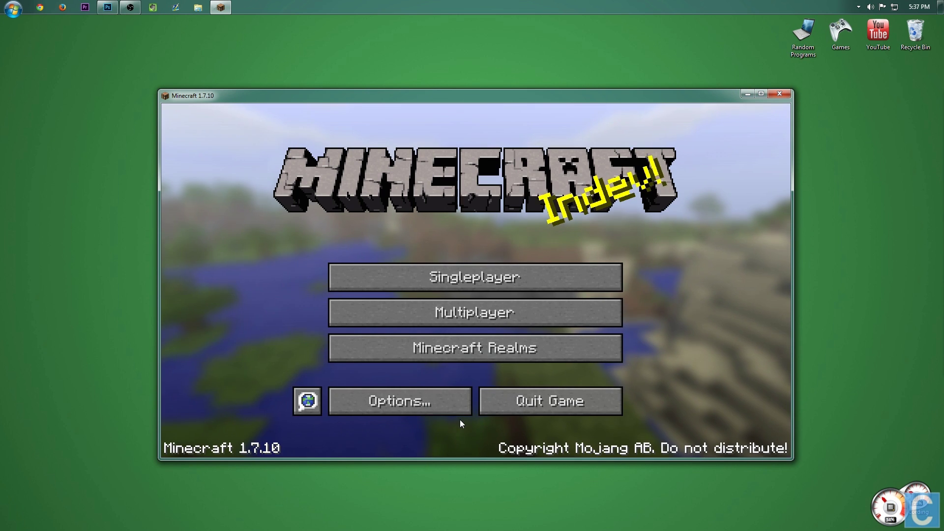
In the game's video settings, set Graphics to Fast and turn off Smooth Lighting and the Smooth Lighting Level.
left_click(373, 411)
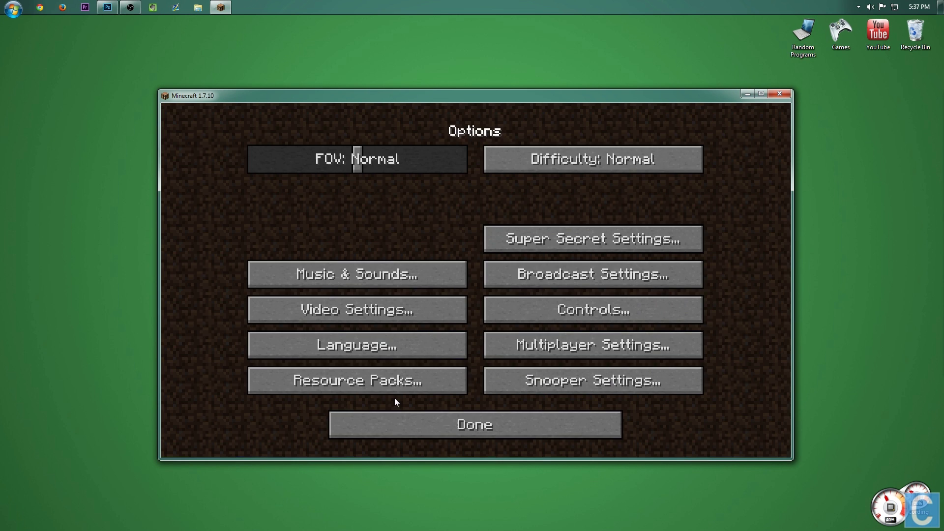
left_click(385, 312)
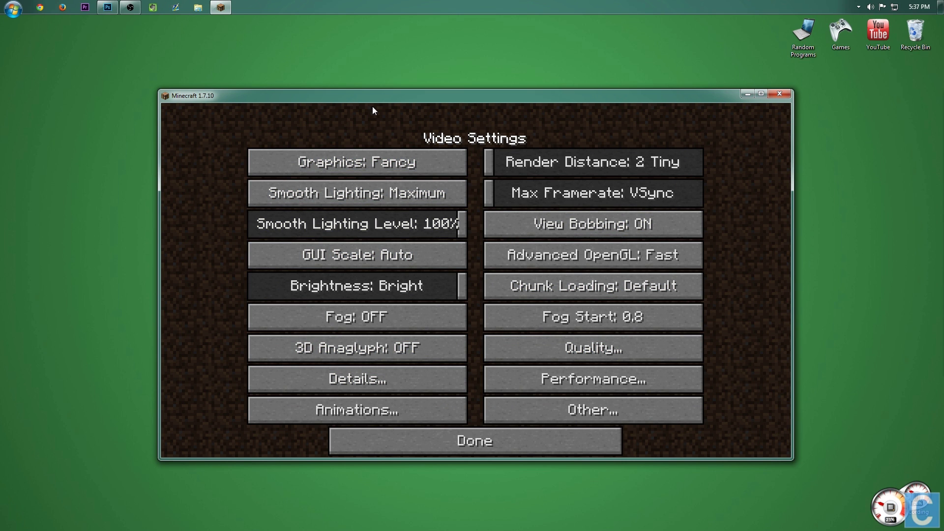
left_click(373, 164)
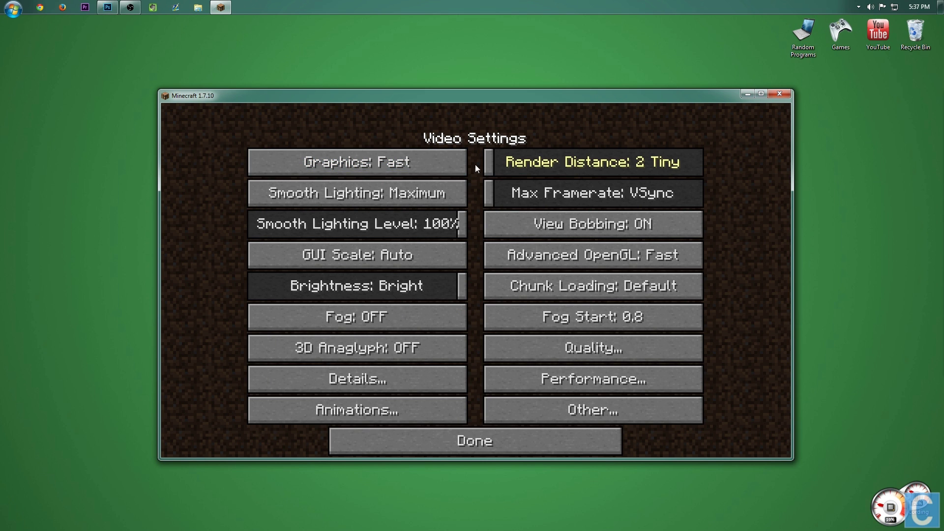
left_click(302, 193)
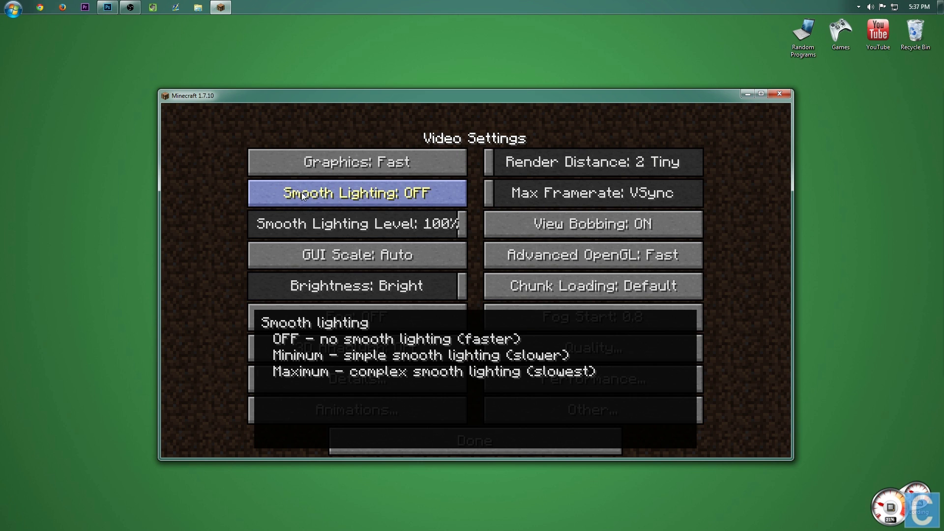
left_click_drag(319, 238, 159, 287)
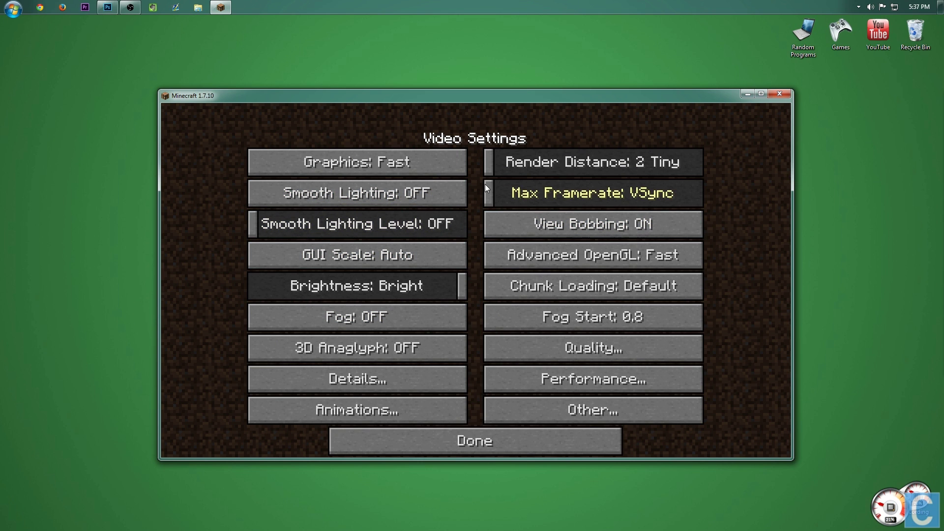
Set the maximum framerate to Unlimited and the brightness to Bright.
left_click_drag(485, 184, 699, 193)
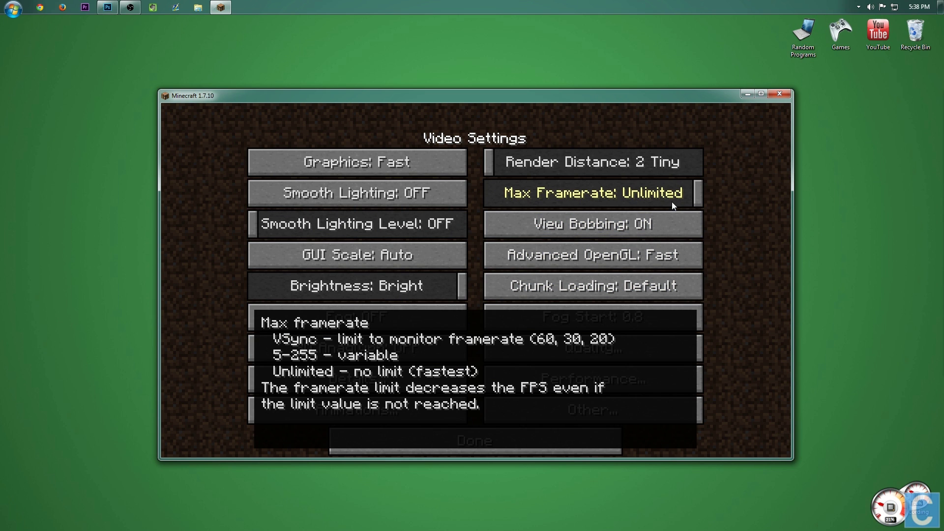
mouse_move(694, 185)
left_mouse_down()
mouse_move(513, 208)
mouse_move(565, 197)
mouse_move(699, 197)
left_mouse_up()
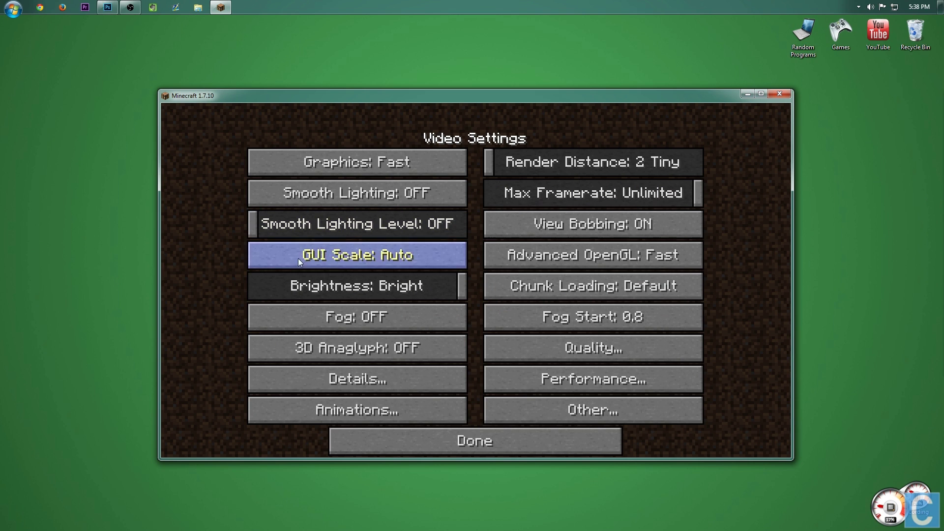
mouse_move(553, 223)
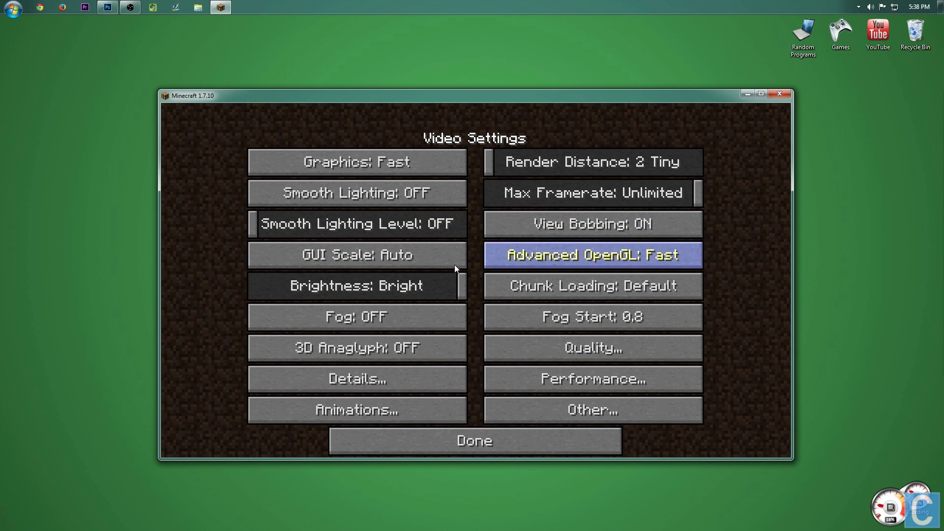
mouse_move(521, 256)
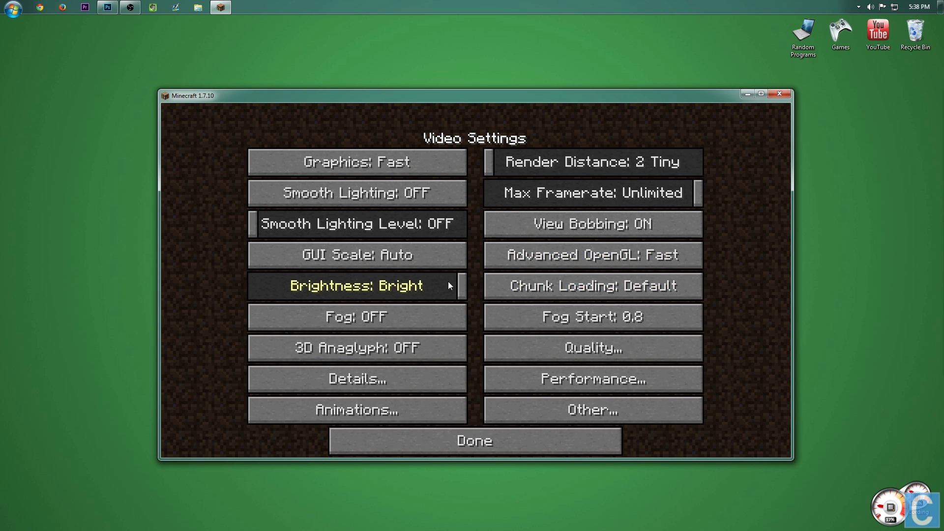
left_click_drag(449, 281, 106, 320)
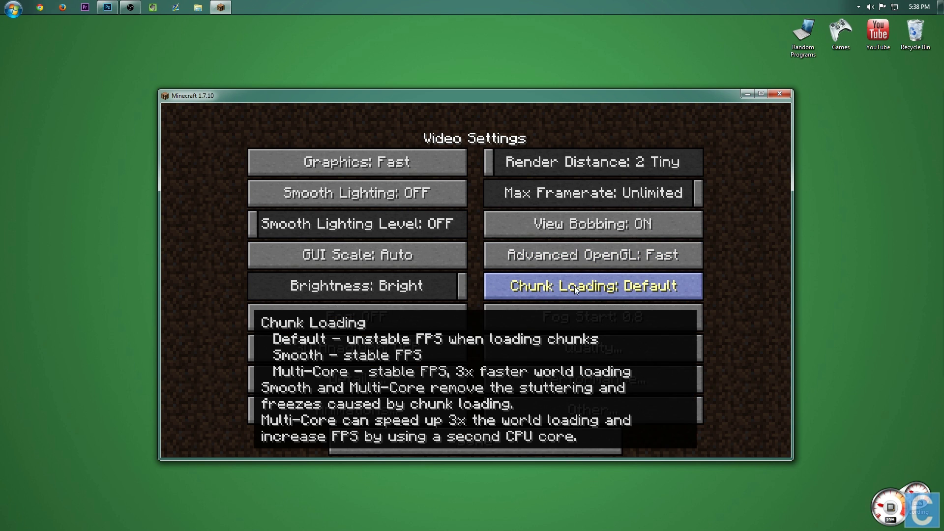
Set Chunk Loading to Multi-Core.
mouse_move(574, 286)
left_click(575, 286)
left_click(575, 287)
left_click(576, 287)
left_click(575, 287)
left_click(574, 285)
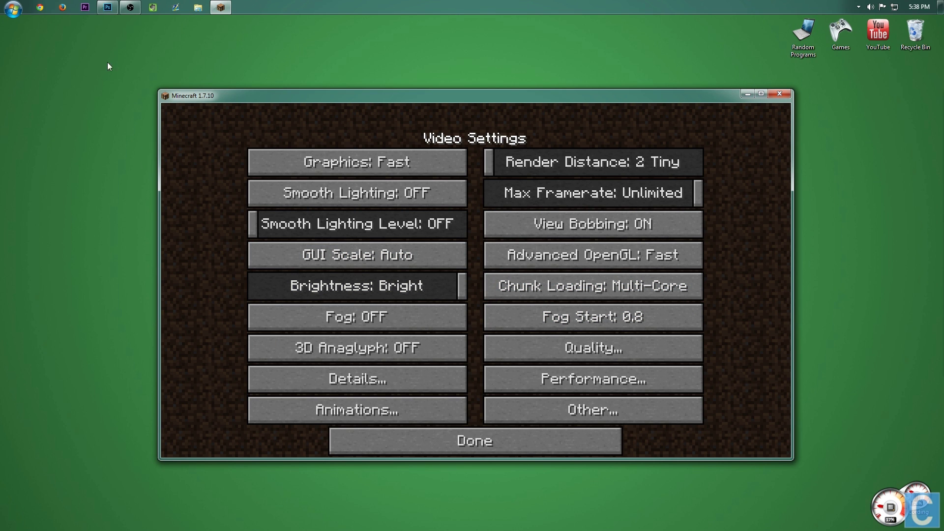
Check the computer's processor model and speed in the Windows system information, then return to the game.
left_click(13, 8)
left_click(141, 171)
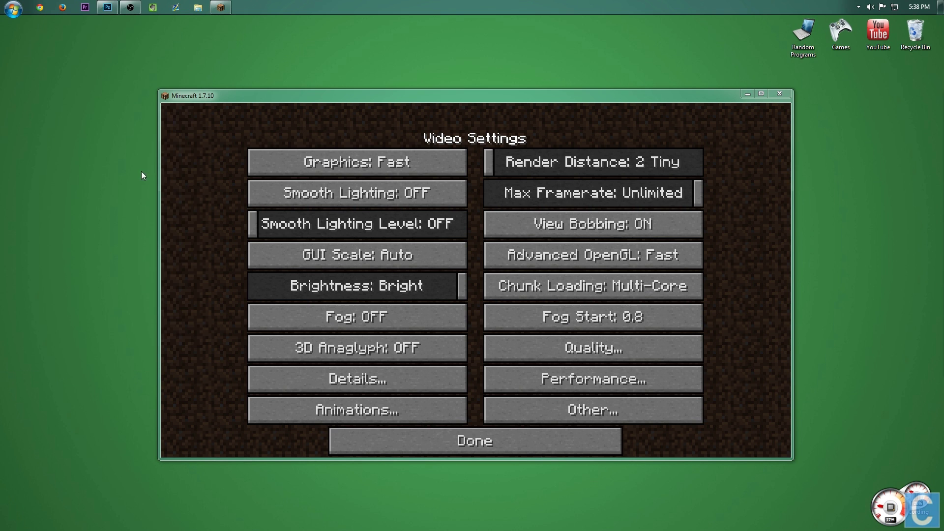
left_click(316, 140)
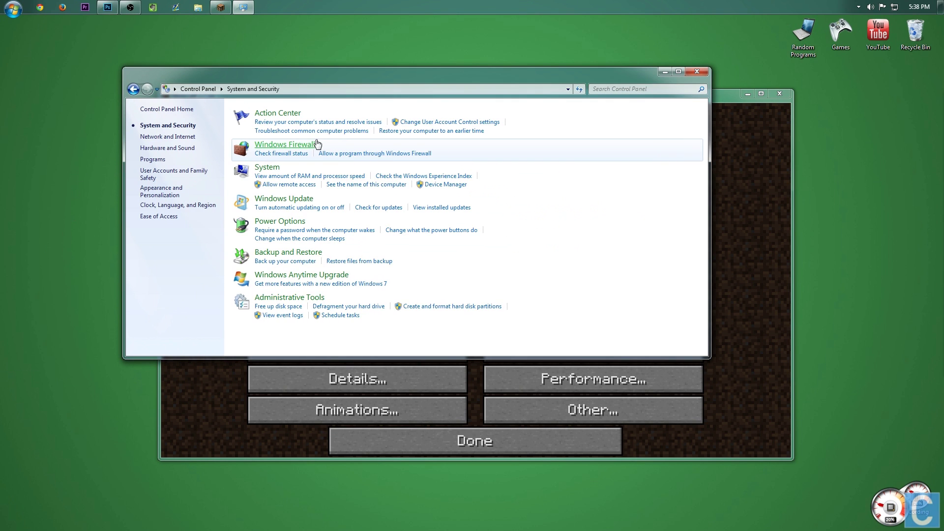
left_click(269, 168)
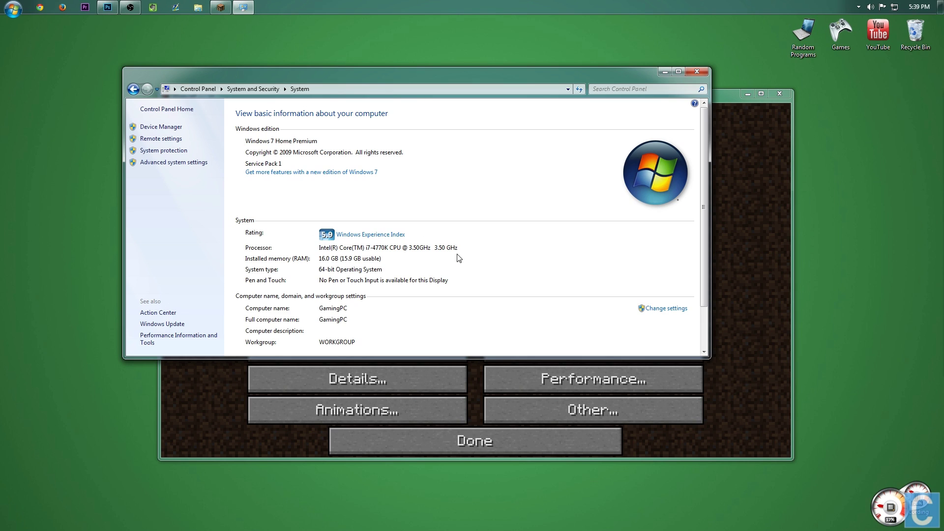
left_click(703, 72)
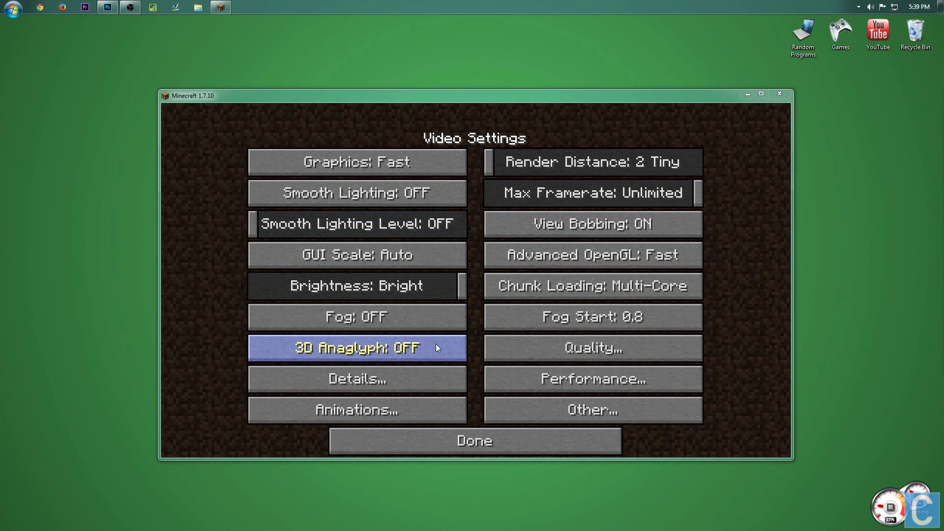
In the Quality settings, turn off Random Mobs, Custom Fonts and Custom Colors.
left_click(504, 357)
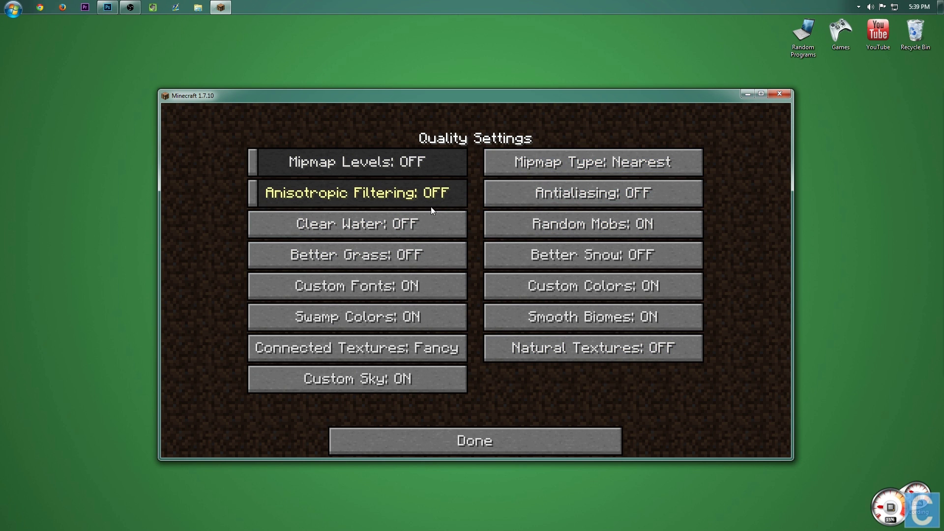
mouse_move(430, 206)
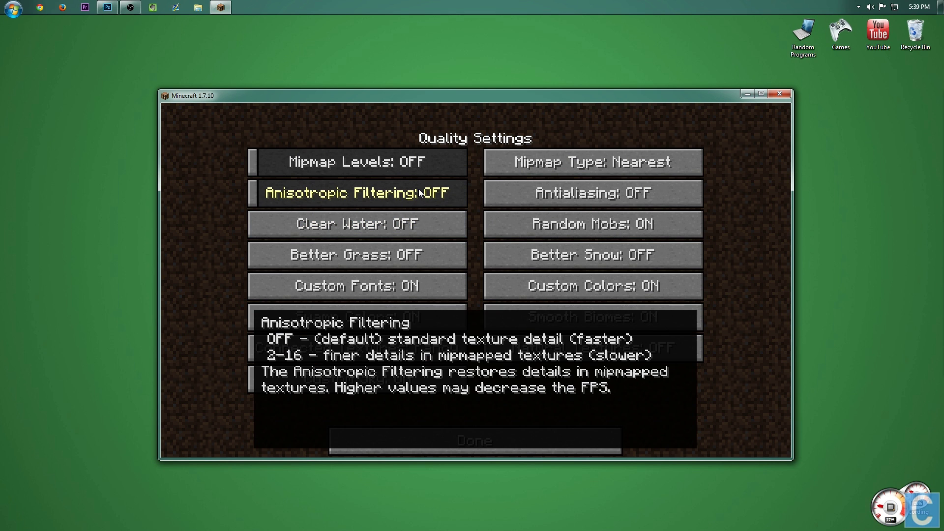
mouse_move(595, 193)
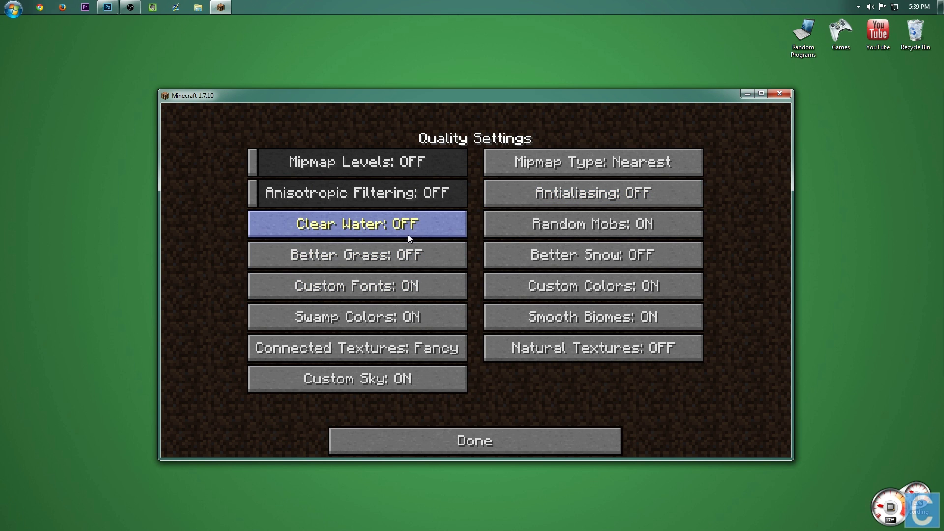
left_click(530, 224)
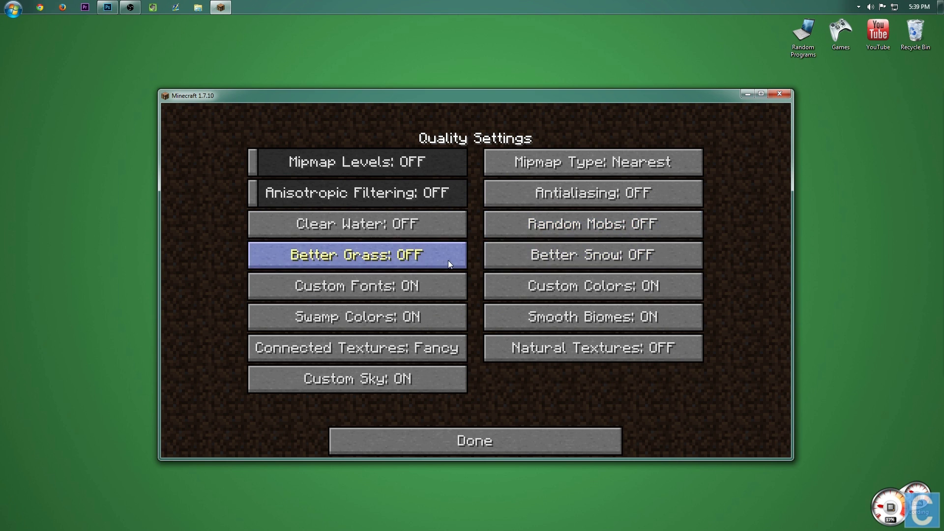
left_click(432, 287)
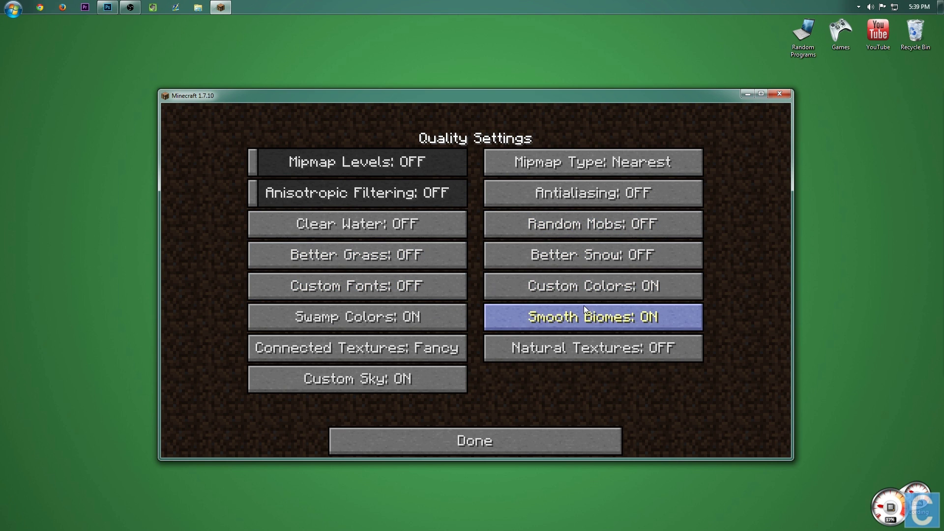
left_click(576, 277)
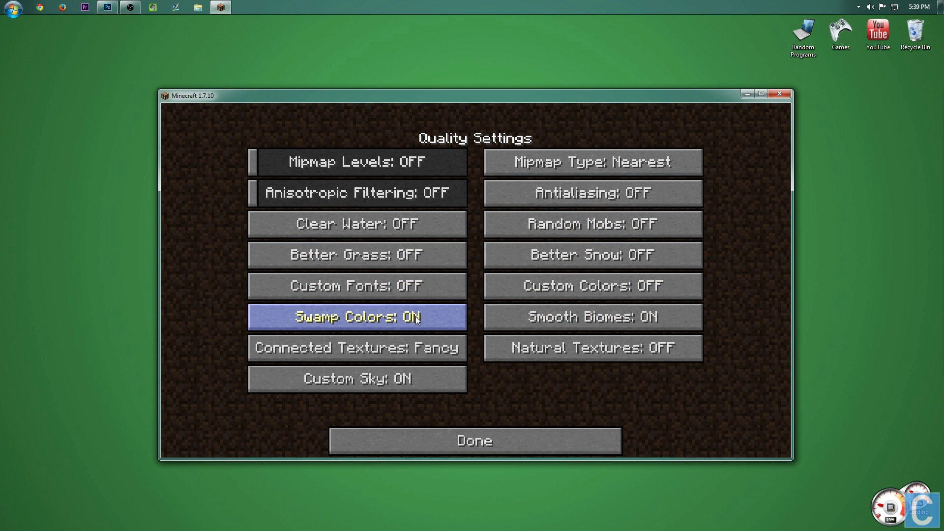
Turn off Swamp Colors, Smooth Biomes, Connected Textures and Custom Sky, and return to the video settings.
left_click(417, 319)
left_click(521, 319)
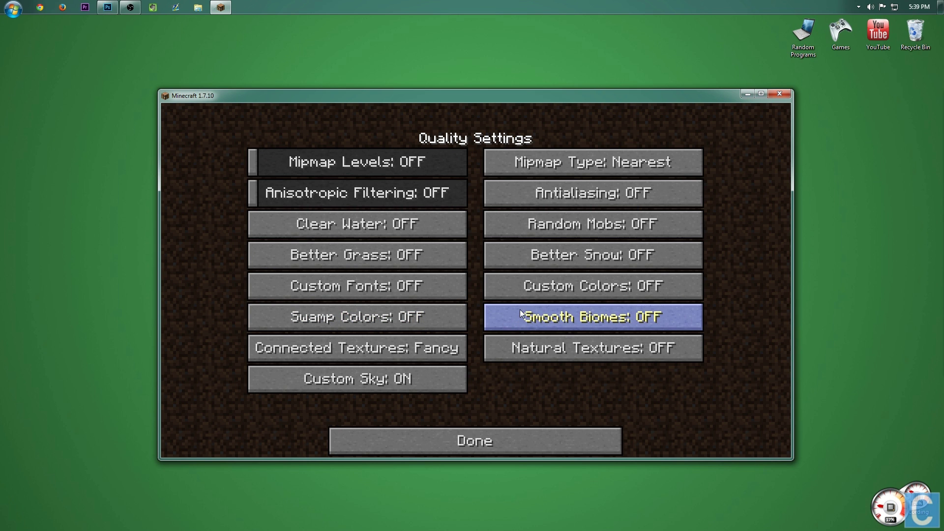
left_click(457, 342)
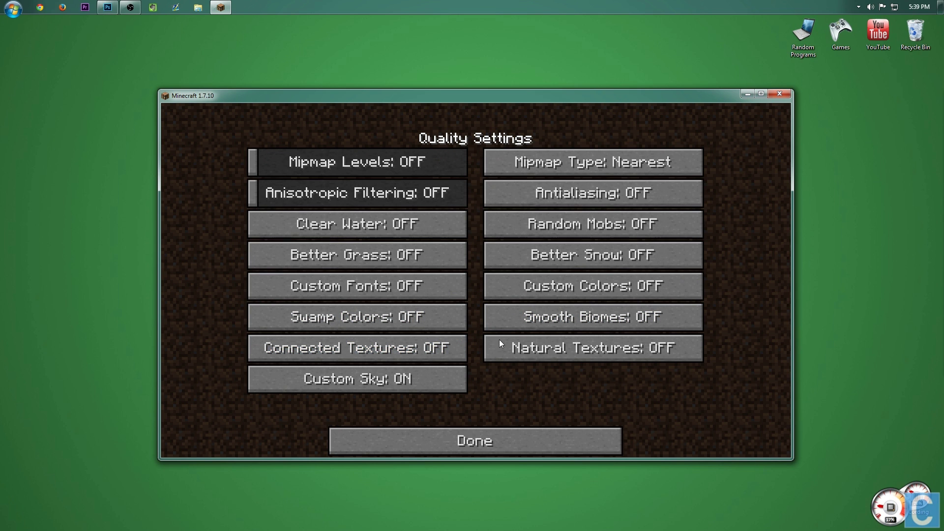
left_click(421, 375)
left_click(441, 445)
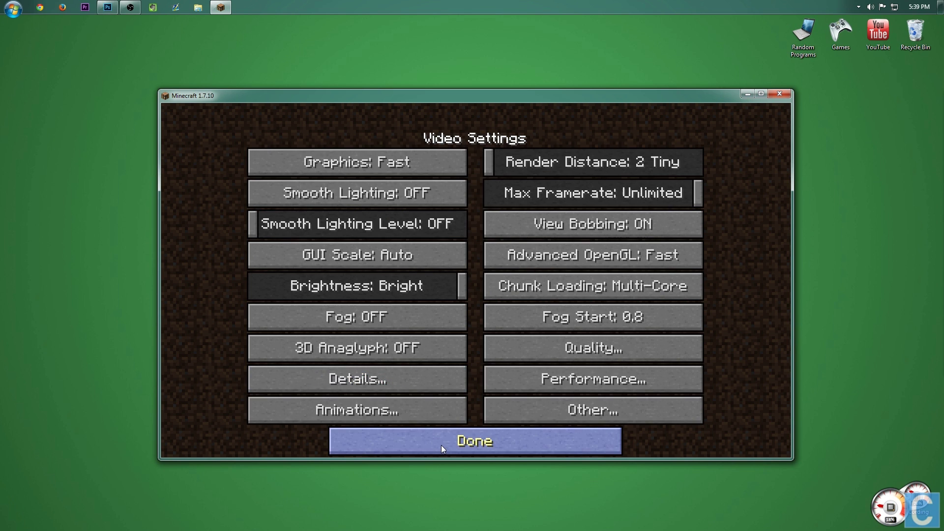
In the Detail settings, set Clouds, Trees, Water, Grass and Rain & Snow to Fast.
left_click(418, 380)
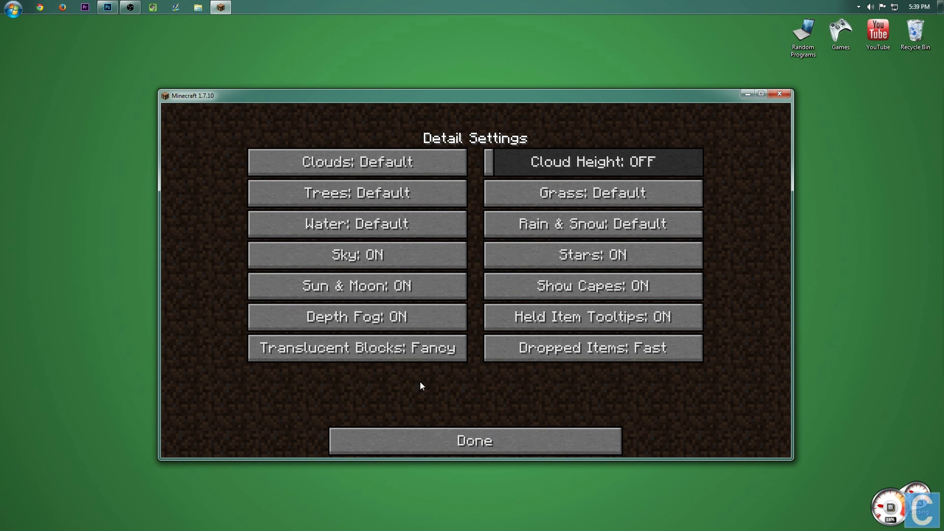
left_click(374, 169)
left_click(384, 195)
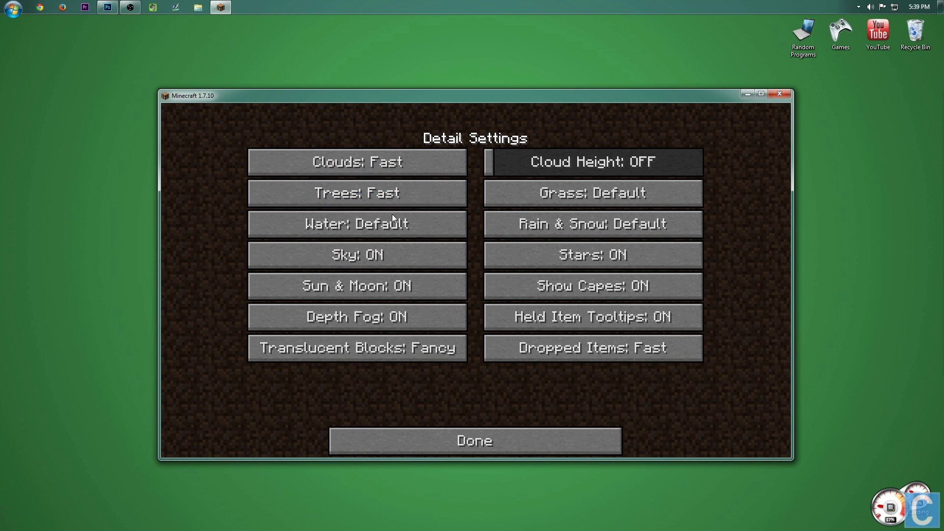
left_click(391, 222)
left_click(624, 197)
left_click(633, 216)
Turn off Sky, Stars, Sun & Moon and Show Capes.
left_click(447, 253)
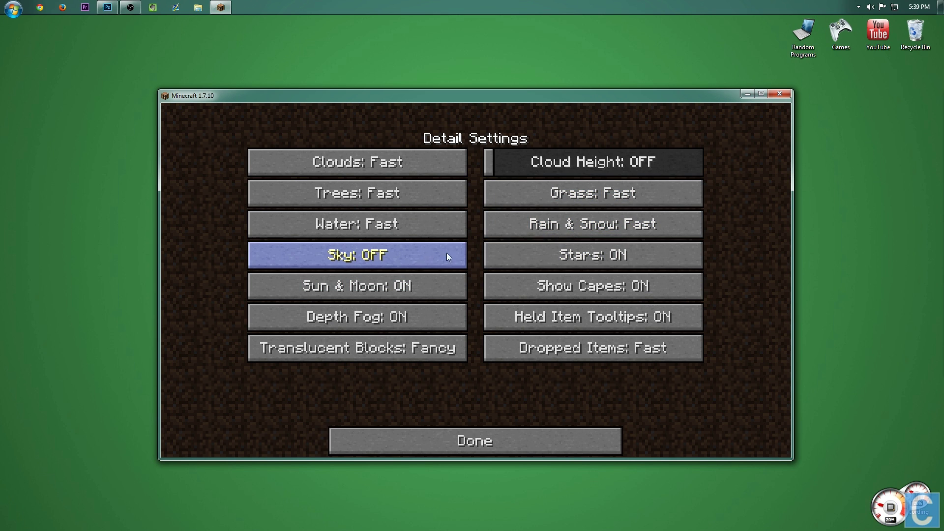
left_click(521, 254)
left_click(407, 289)
left_click(526, 288)
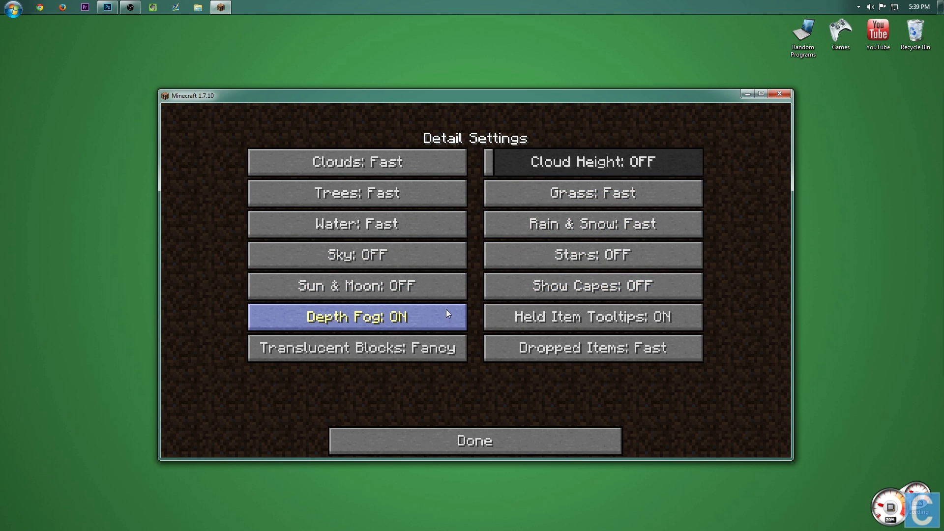
Turn off Depth Fog and Held Item Tooltips, set Translucent Blocks to Fast, and return to the video settings.
left_click(447, 311)
left_click(541, 310)
left_click(426, 349)
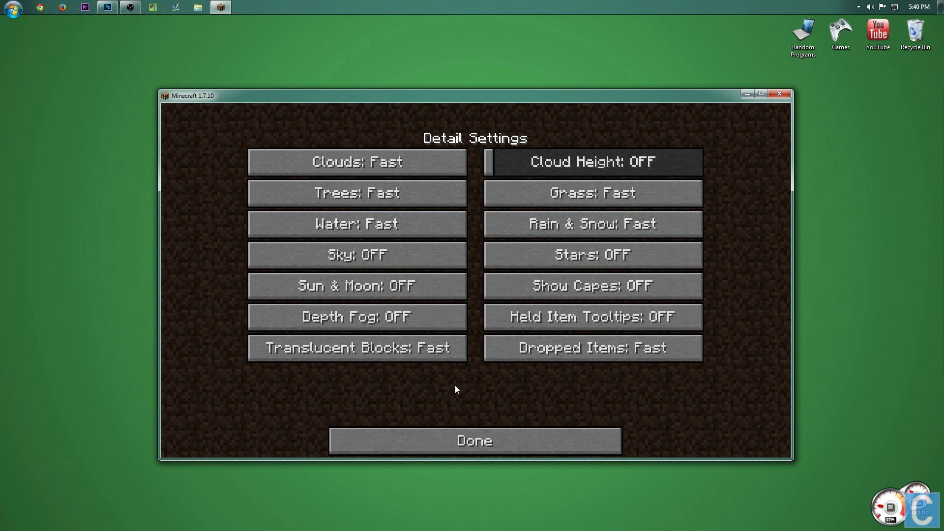
left_click(465, 447)
In the Animation settings, turn all animations off, set Particles to Minimal, and return to the video settings.
left_click(403, 418)
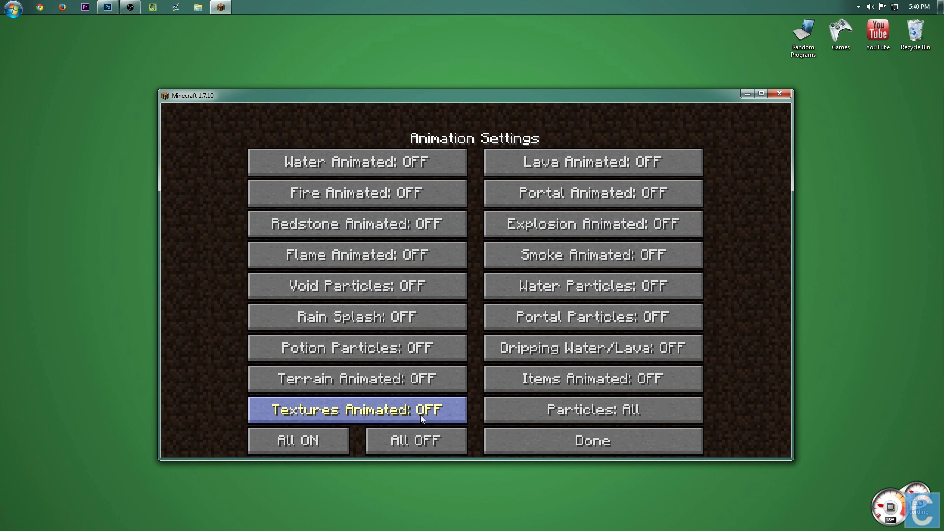
left_click(433, 445)
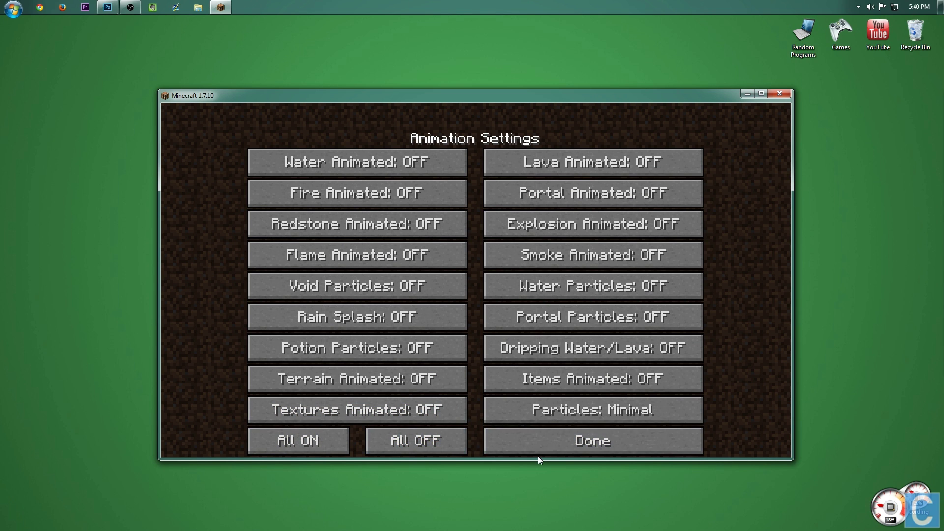
left_click(541, 450)
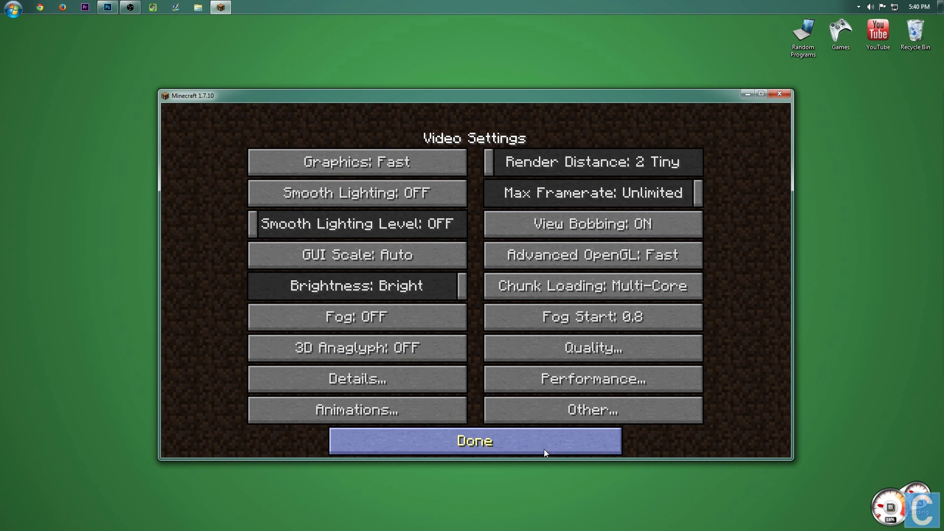
In the Performance settings, turn on Smooth FPS and set Preloaded Chunks to 2.
left_click(568, 384)
left_click(422, 165)
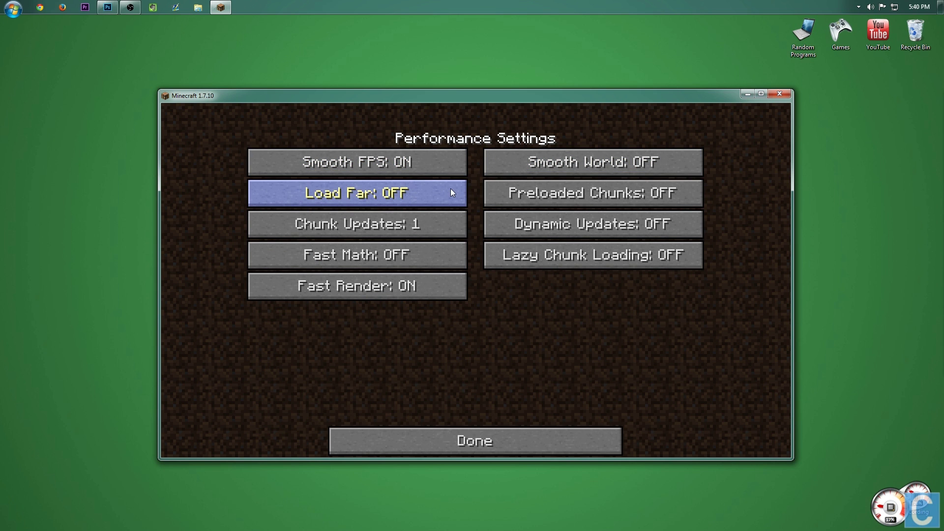
mouse_move(456, 183)
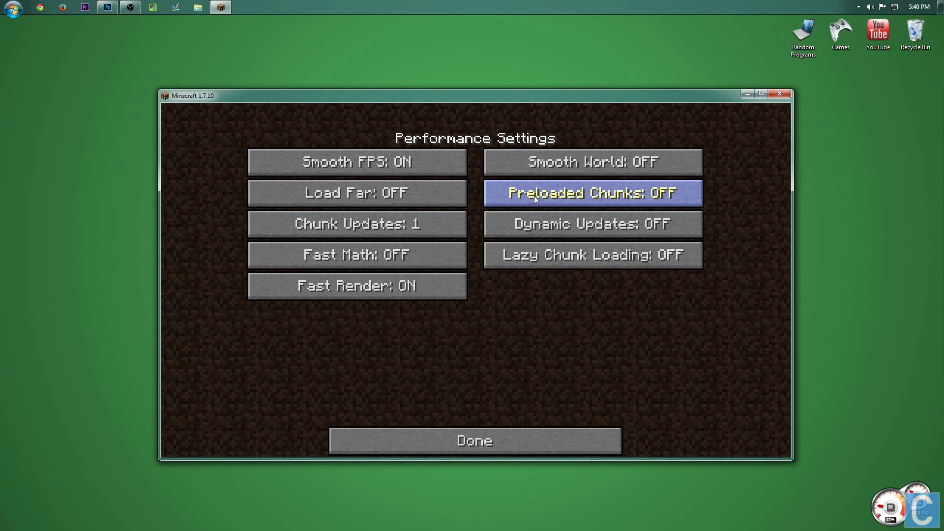
left_click(535, 198)
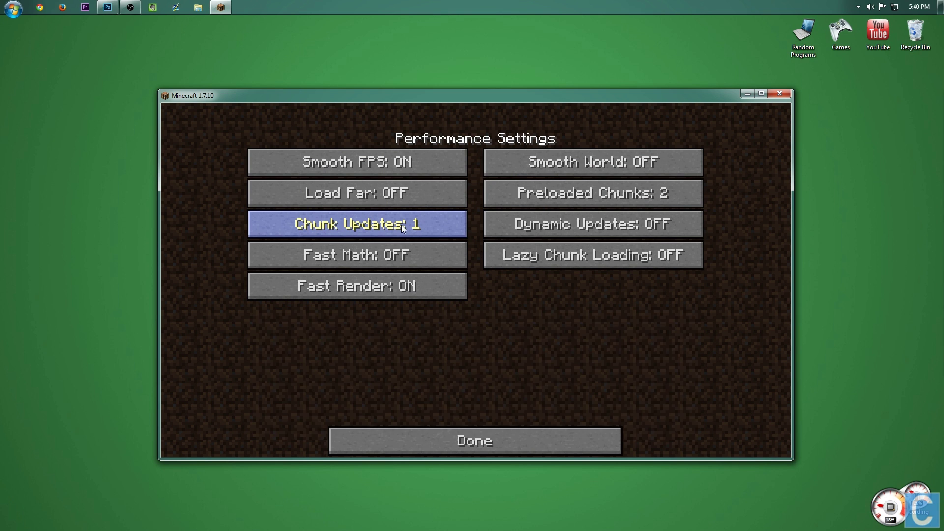
Turn on Dynamic Updates and Fast Math, and return to the video settings.
mouse_move(401, 226)
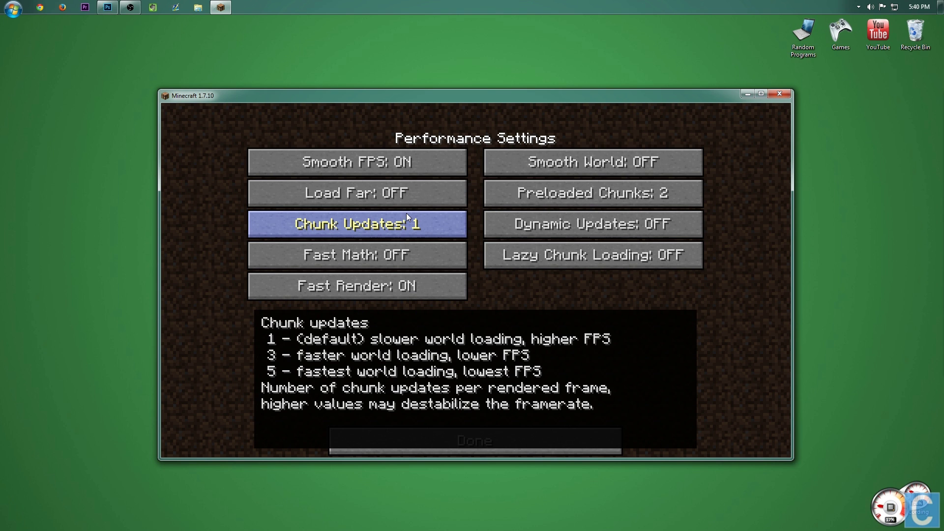
mouse_move(565, 211)
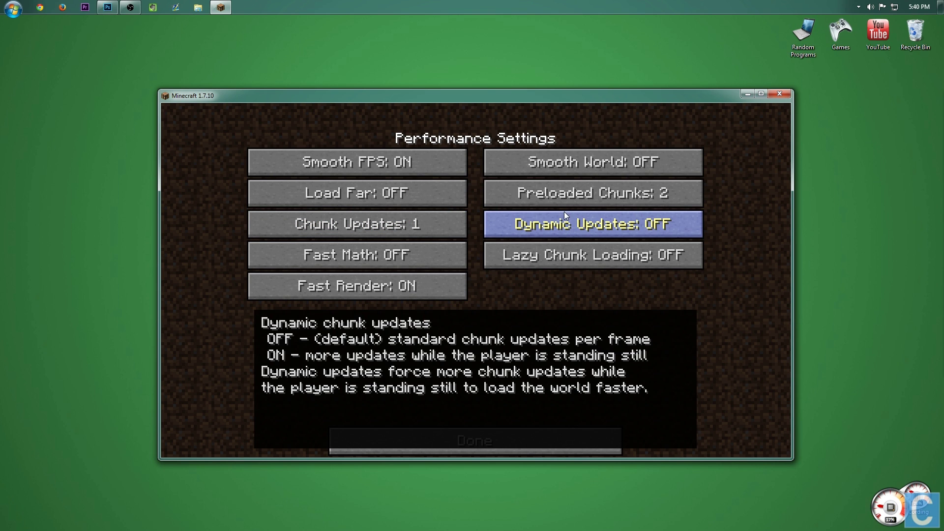
left_click(564, 213)
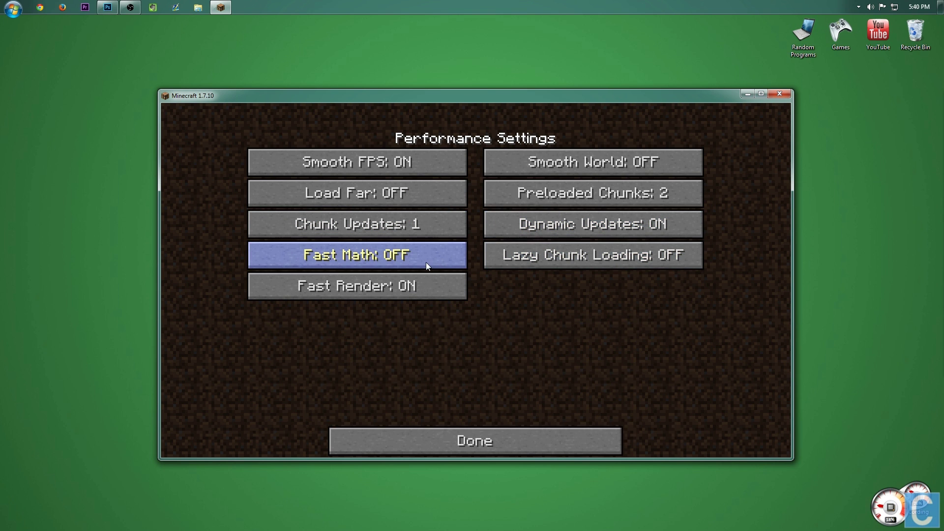
left_click(428, 262)
mouse_move(496, 257)
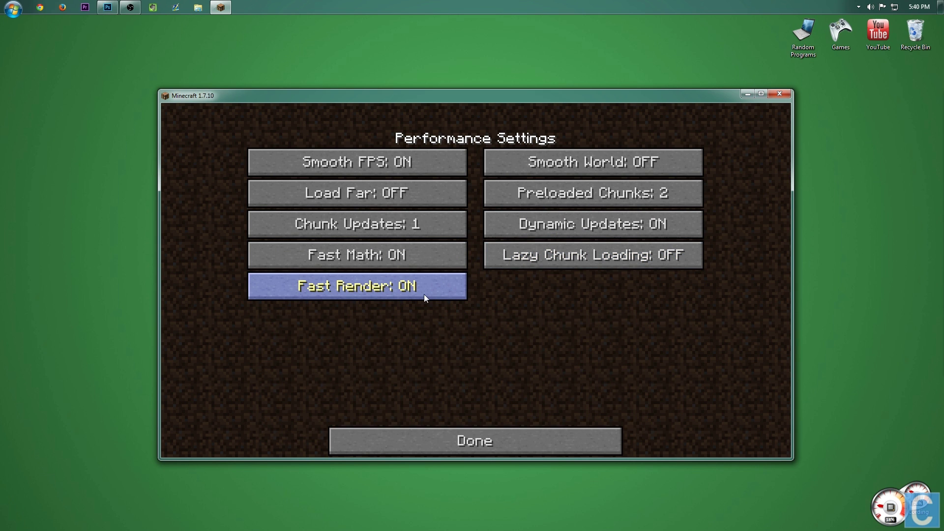
mouse_move(425, 297)
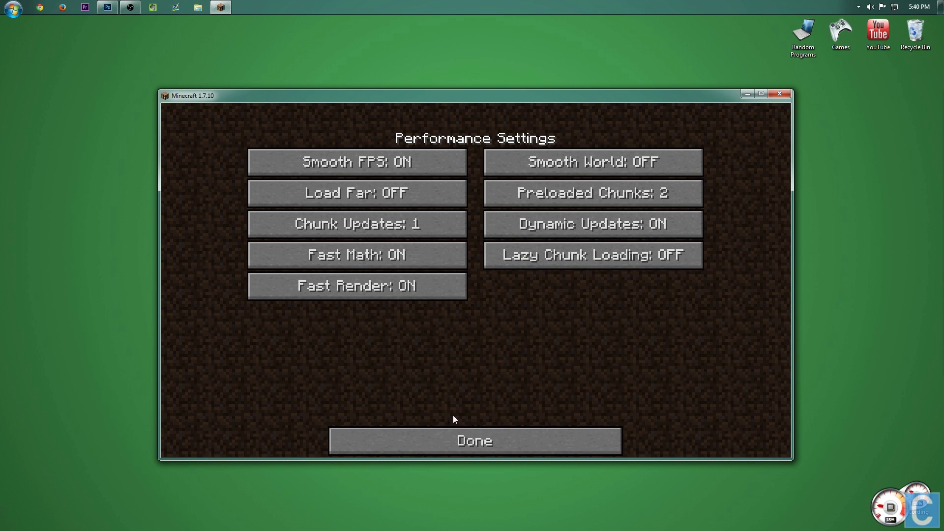
left_click(463, 444)
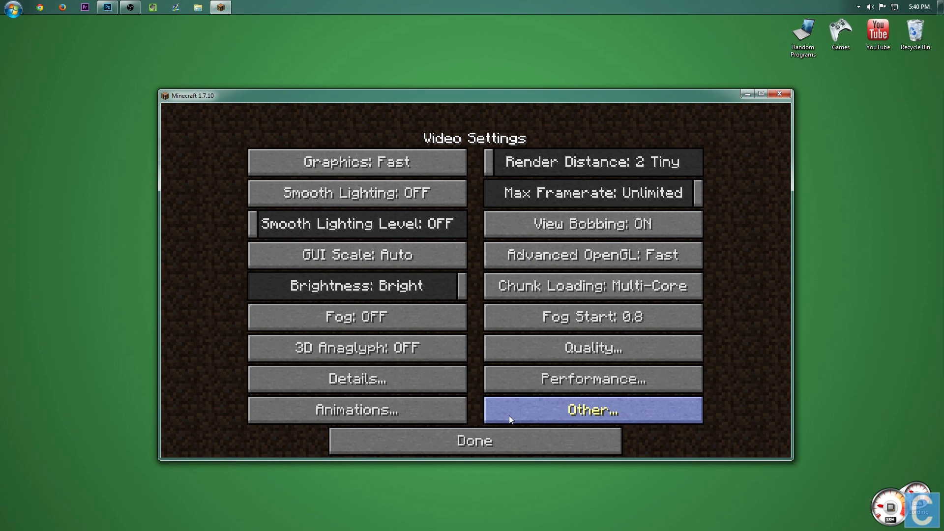
In the Other settings, try different Autosave intervals, set it back to 3min, and return to the video settings.
left_click(510, 415)
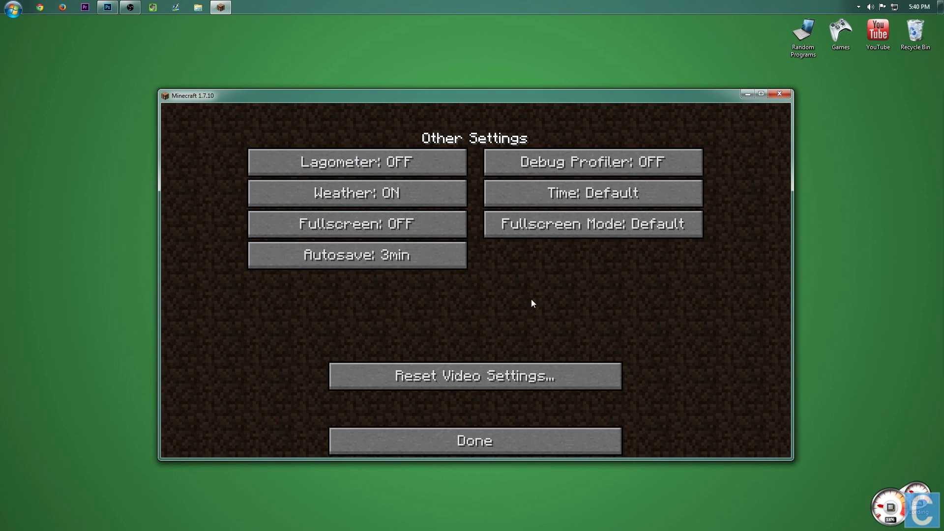
mouse_move(396, 263)
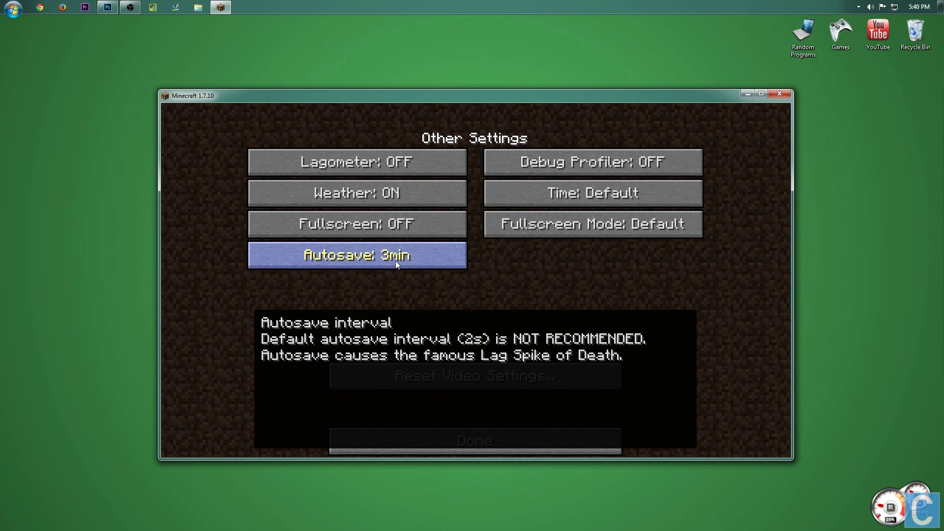
left_click(396, 263)
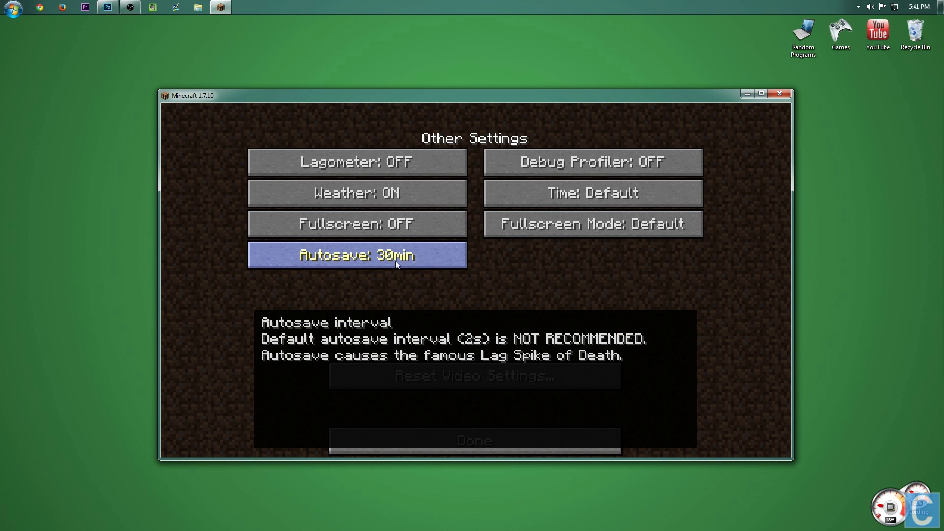
left_click(396, 263)
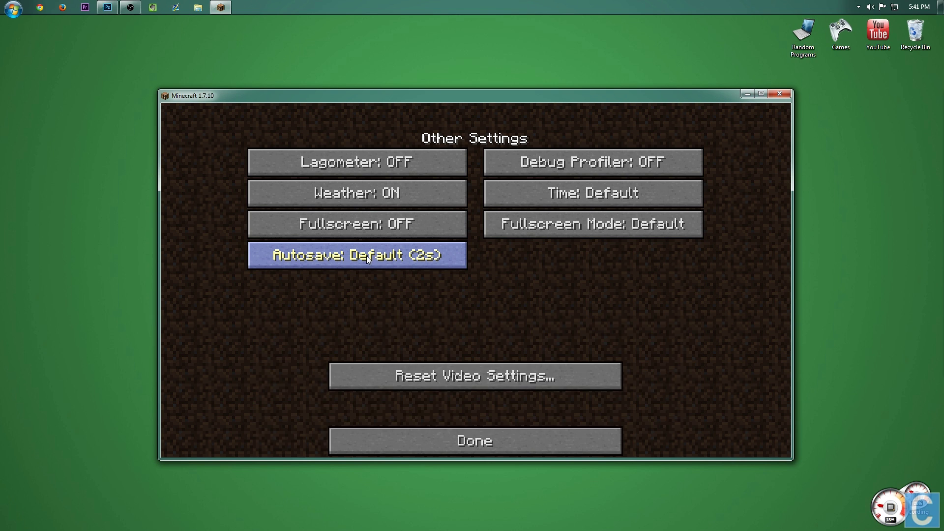
left_click(367, 256)
left_click(367, 256)
left_click(367, 256)
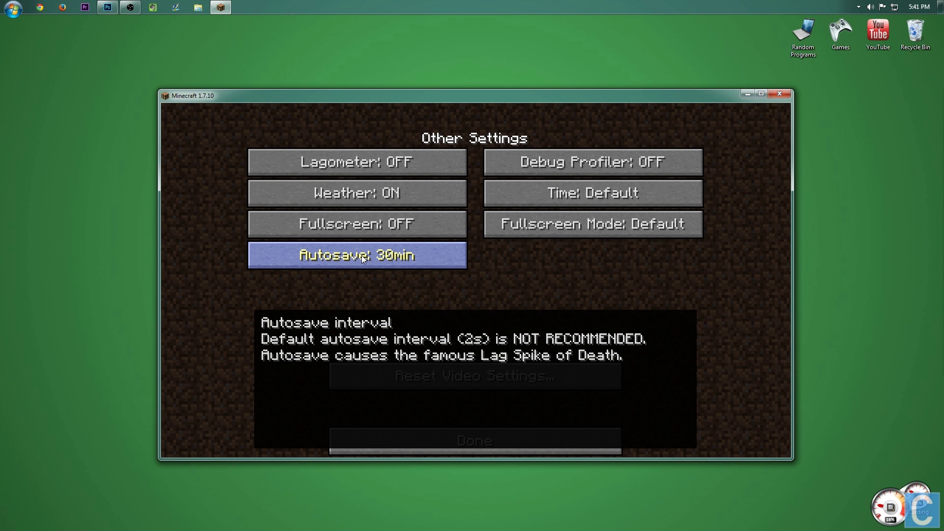
left_click(361, 255)
left_click(359, 263)
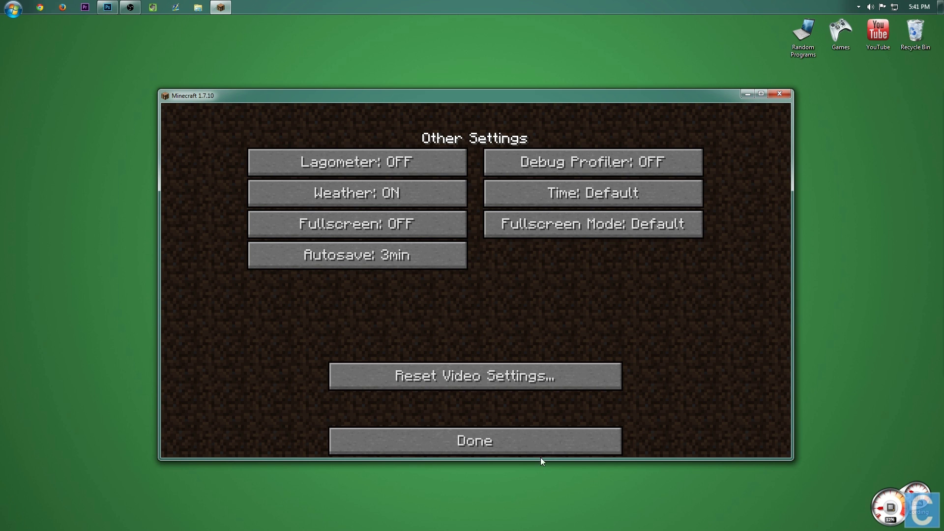
left_click(534, 437)
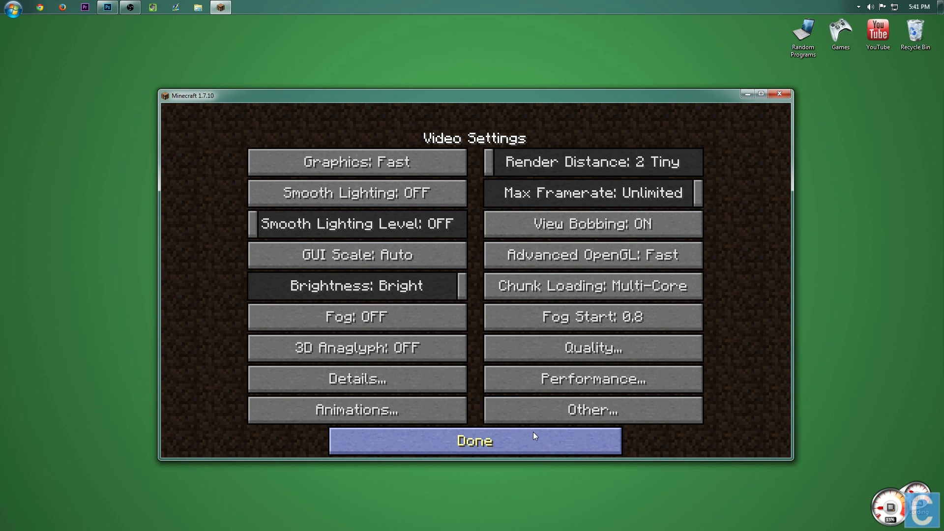
Leave the video settings, set the FOV to 108, and close the options.
left_click(535, 435)
left_click_drag(356, 167, 455, 171)
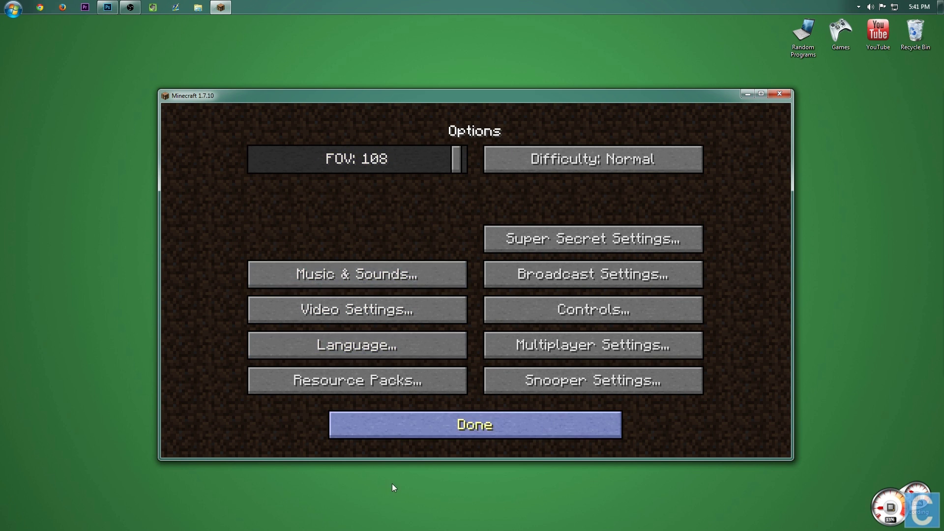
left_click(403, 424)
Load the single-player world CrysisCraft and show the debug overlay.
left_click(400, 276)
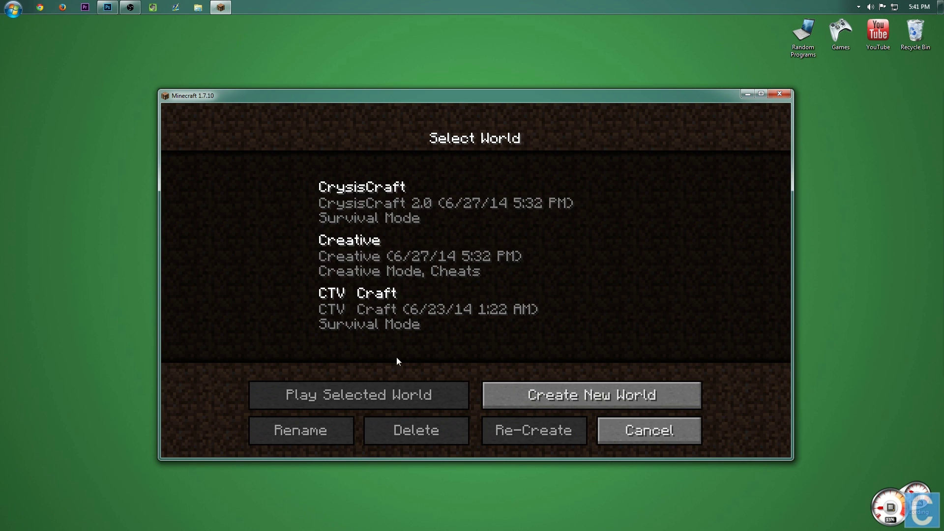
double_click(352, 204)
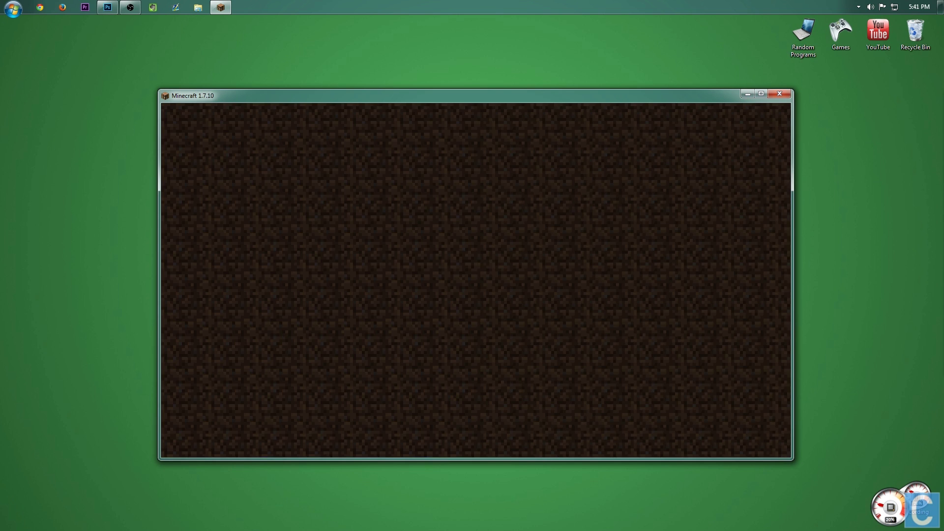
key("F3")
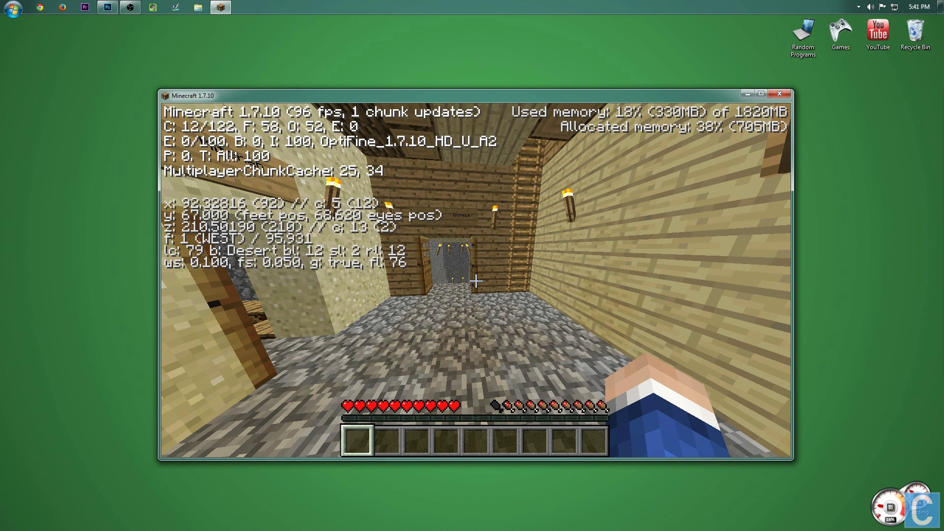
Climb the ladder and walk out of the house to the horse in the yard, checking the frame rate.
mouse_move(477, 281)
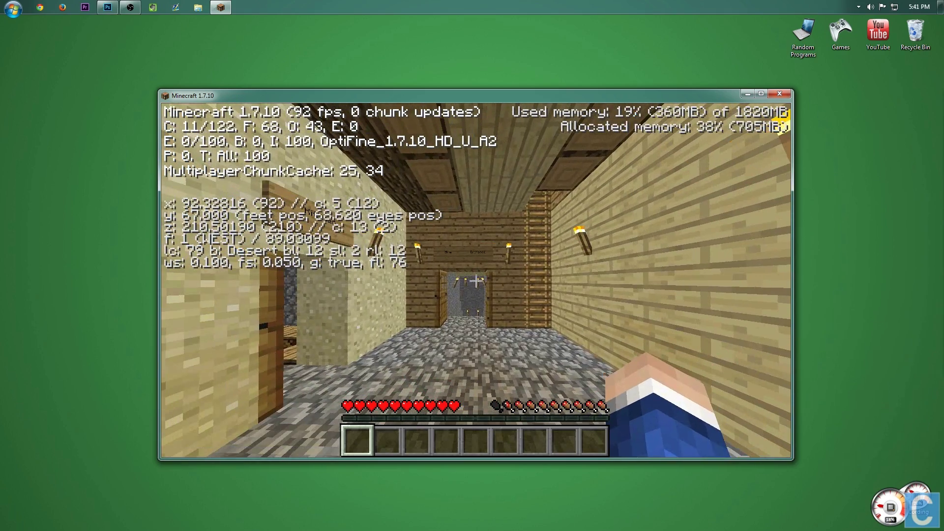
key("w")
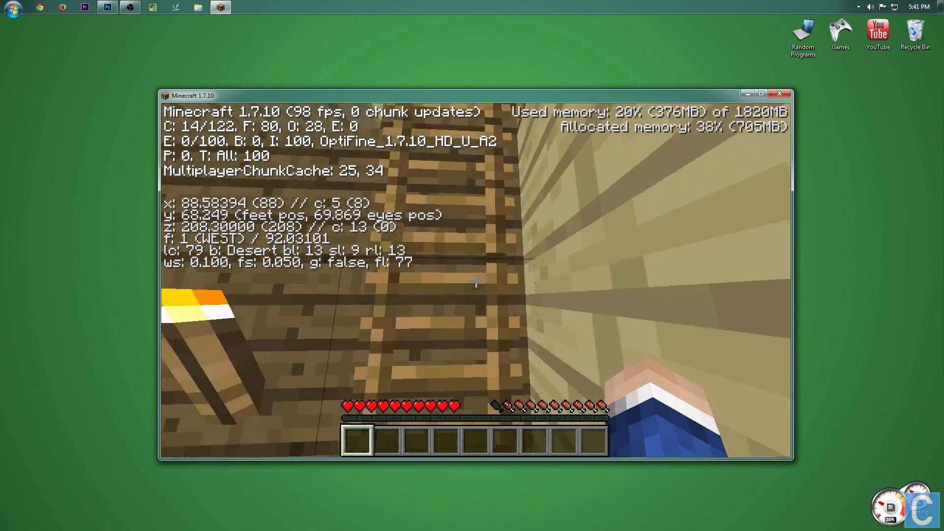
key("w")
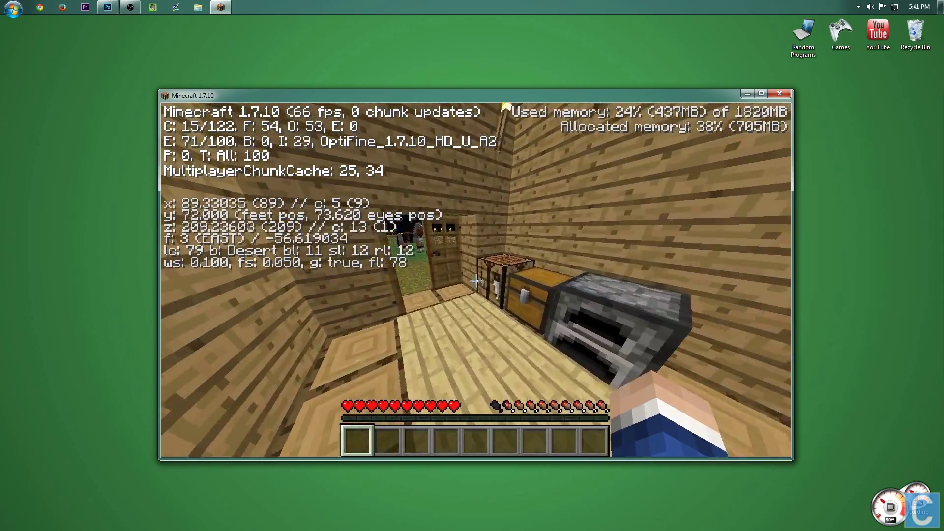
right_click(477, 281)
key("w")
mouse_move(477, 282)
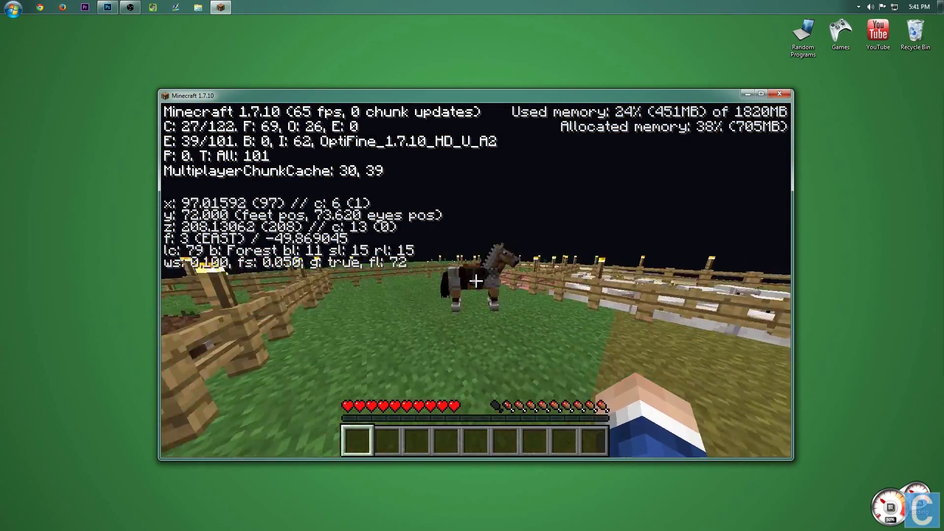
key("w")
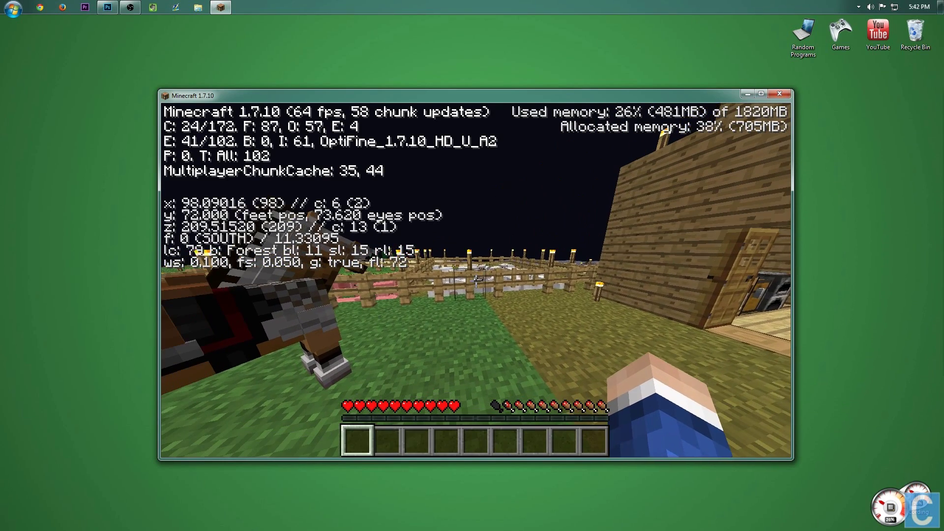
Lower the FOV in the in-game options.
key("Escape")
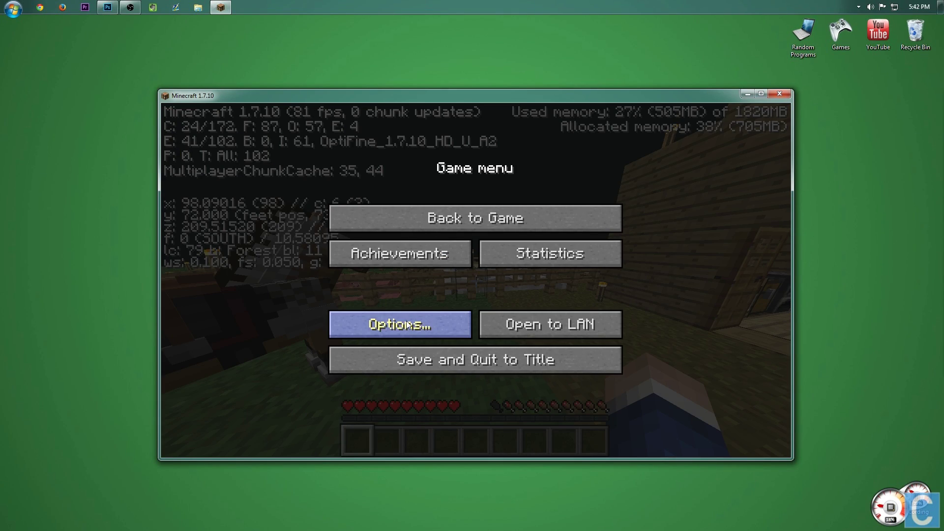
left_click(445, 228)
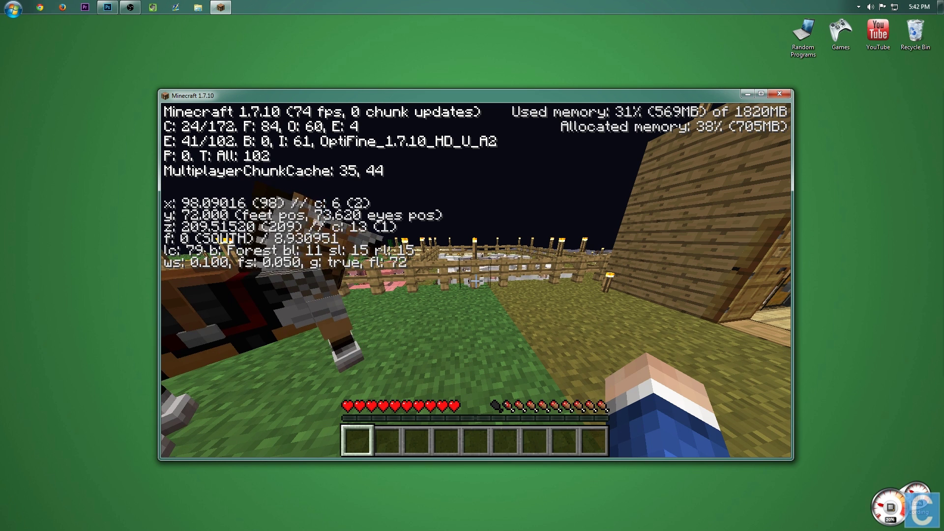
key("Escape")
left_click(447, 335)
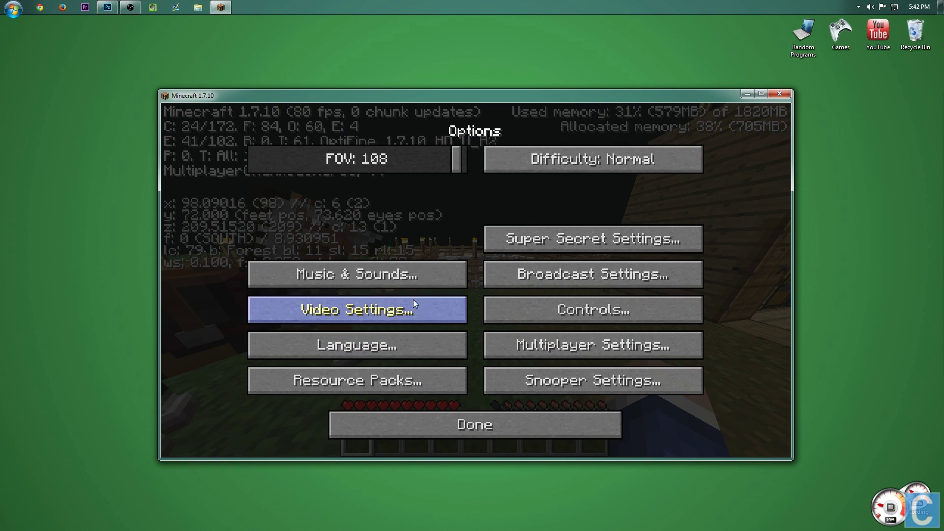
left_click_drag(440, 159, 356, 173)
left_click(455, 426)
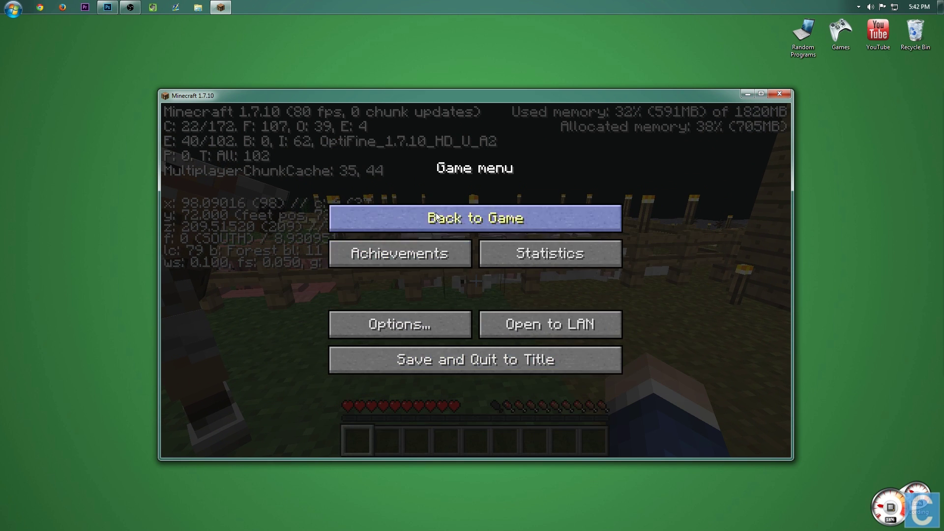
Resume the game and walk around beside the fenced animal pens to check the frame rate.
left_click(474, 217)
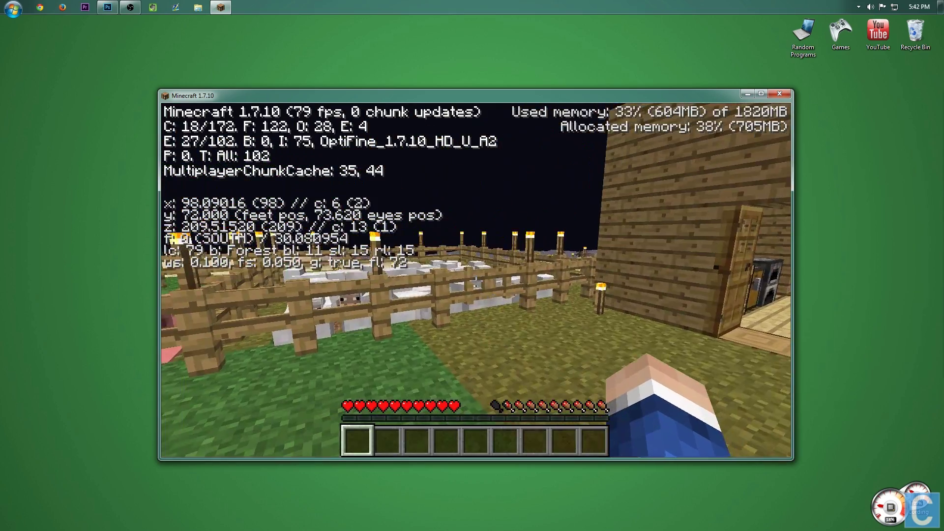
key("w")
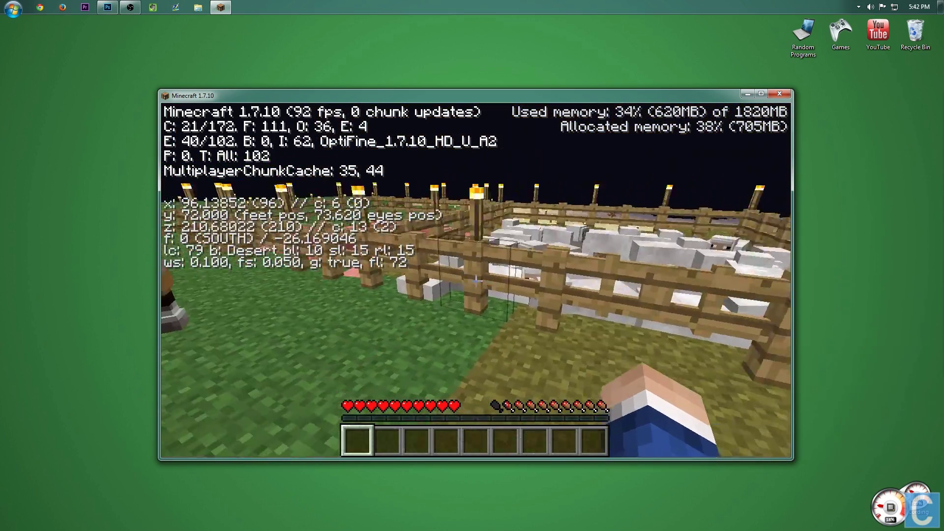
key("s")
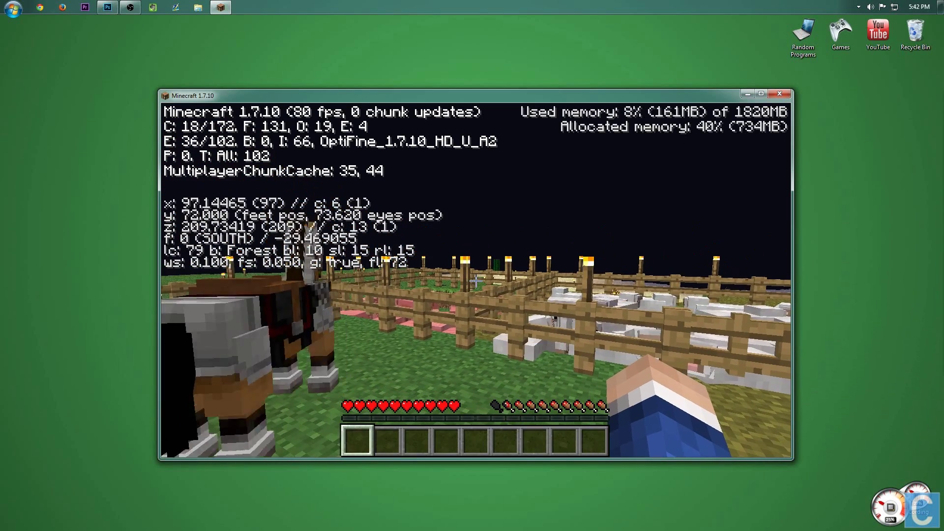